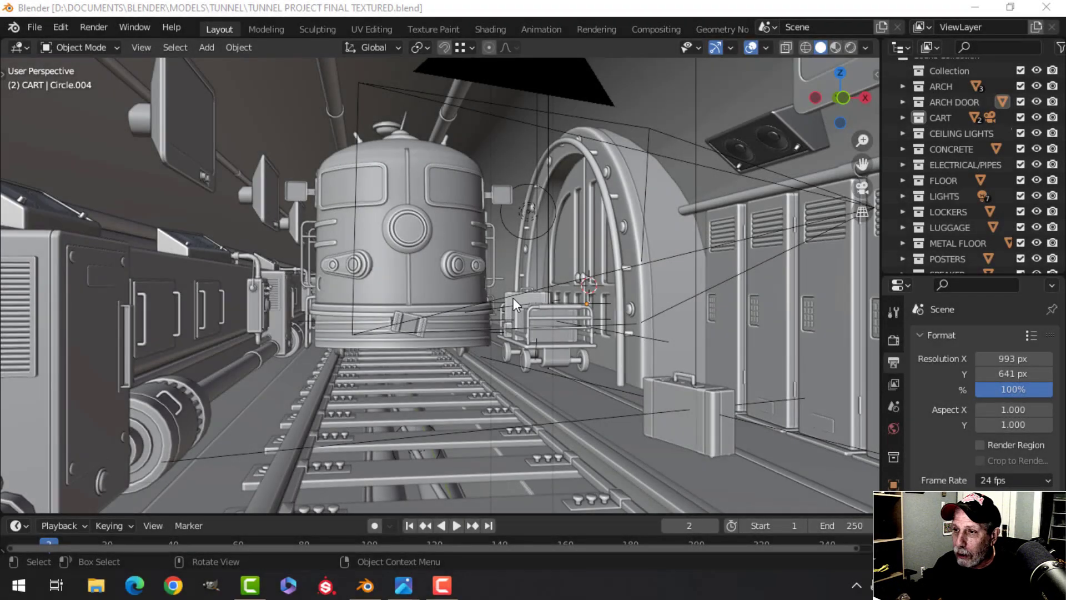
Step: Orbit around the tunnel, lockers and left-wall equipment, ending at the front of the train
mouse_move(519, 294)
mouse_down()
mouse_move(502, 324)
mouse_move(541, 304)
mouse_move(502, 311)
mouse_move(515, 301)
mouse_up()
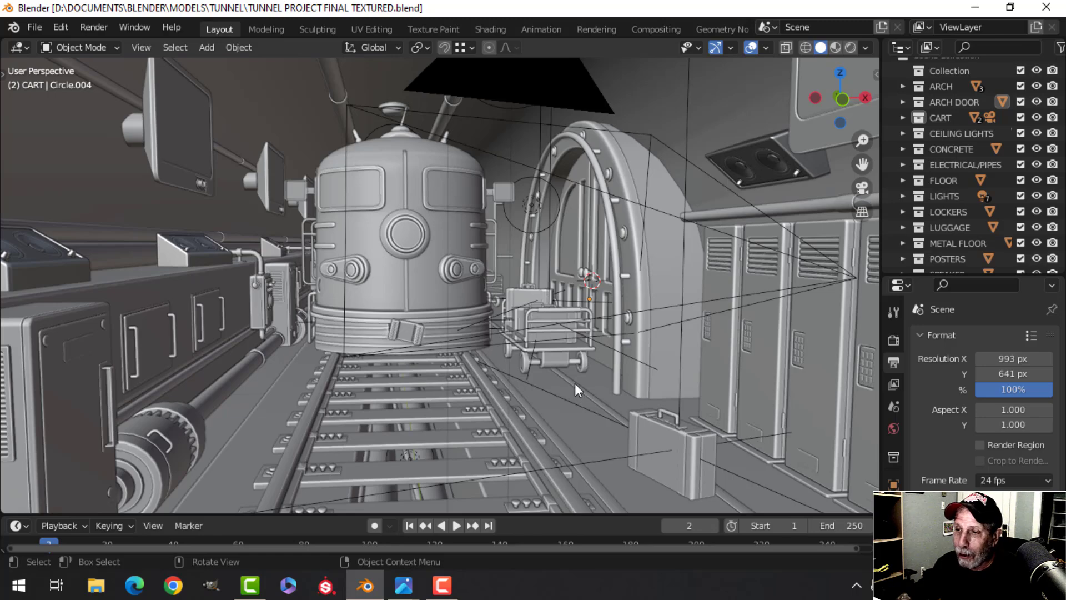
mouse_move(568, 381)
mouse_down()
mouse_move(558, 382)
mouse_move(564, 388)
mouse_up()
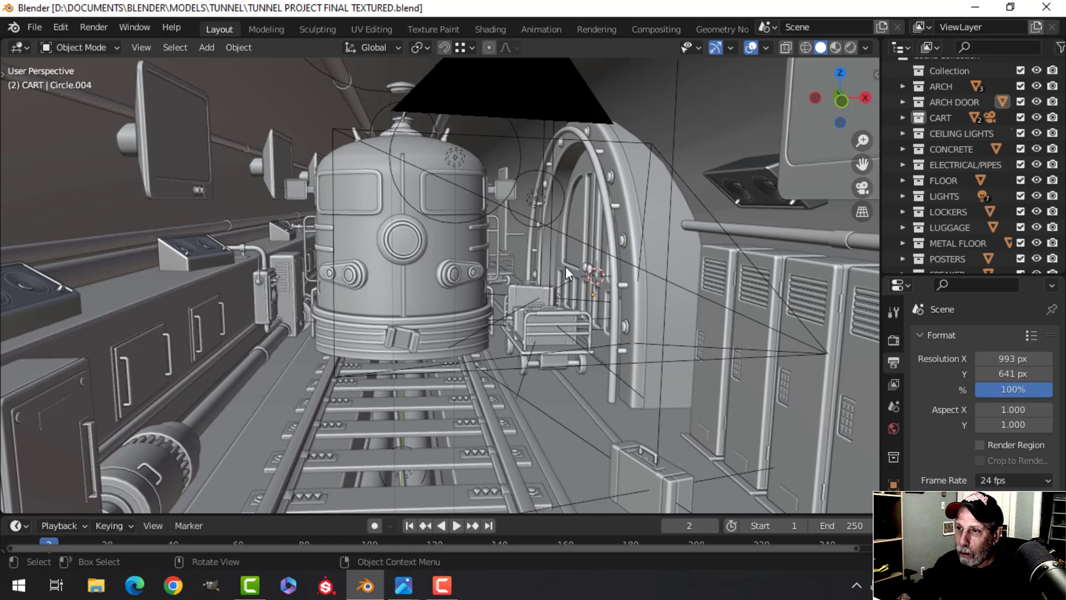
scroll(564, 254, up, 1)
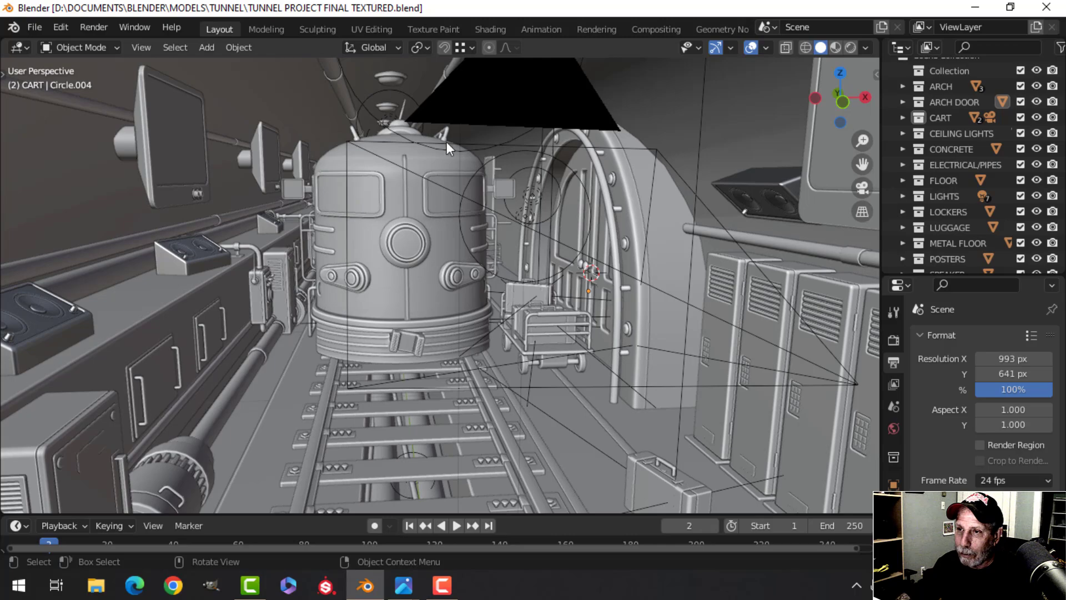
scroll(565, 296, down, 1)
scroll(264, 340, down, 2)
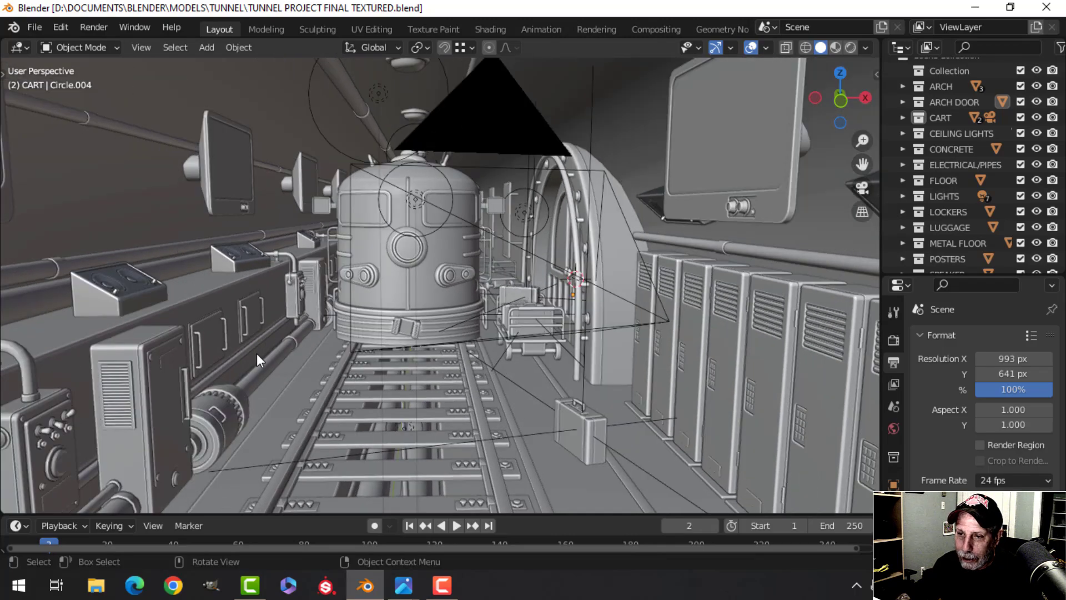
drag(256, 353, 275, 336)
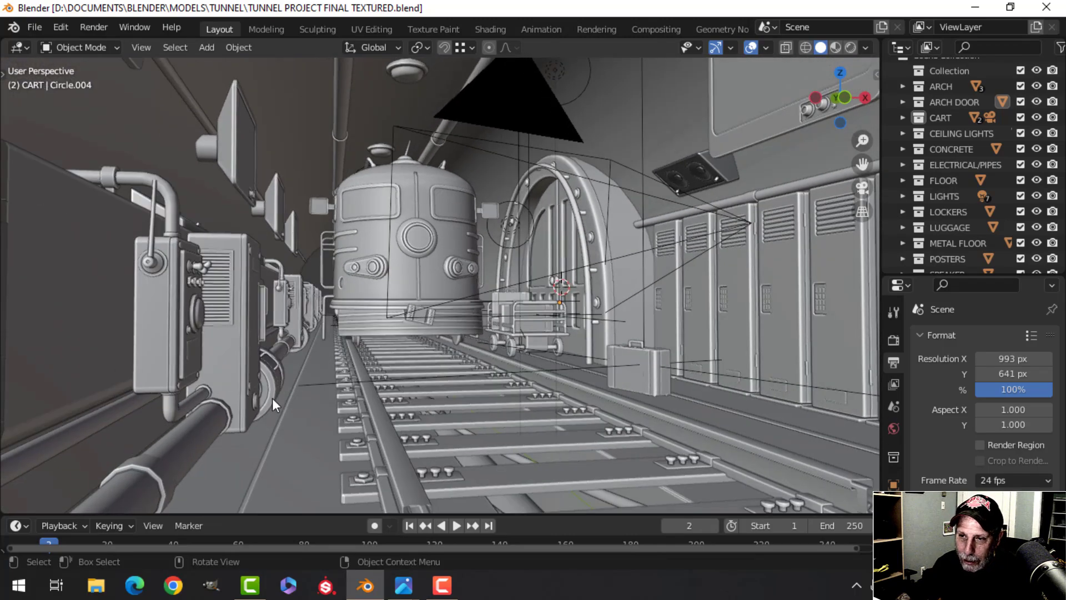
drag(282, 391, 291, 405)
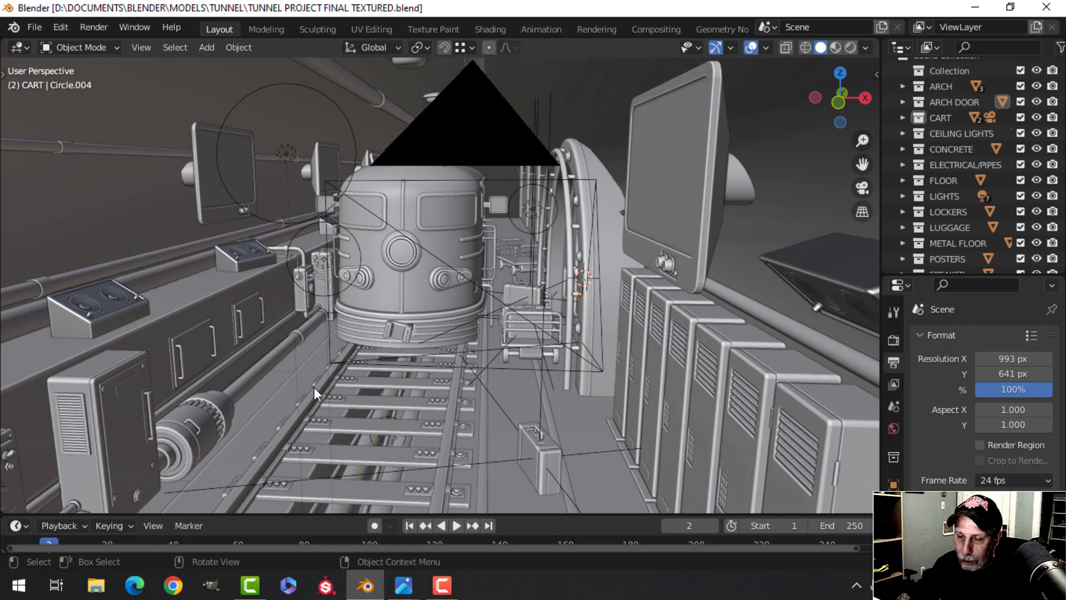
drag(512, 381, 531, 347)
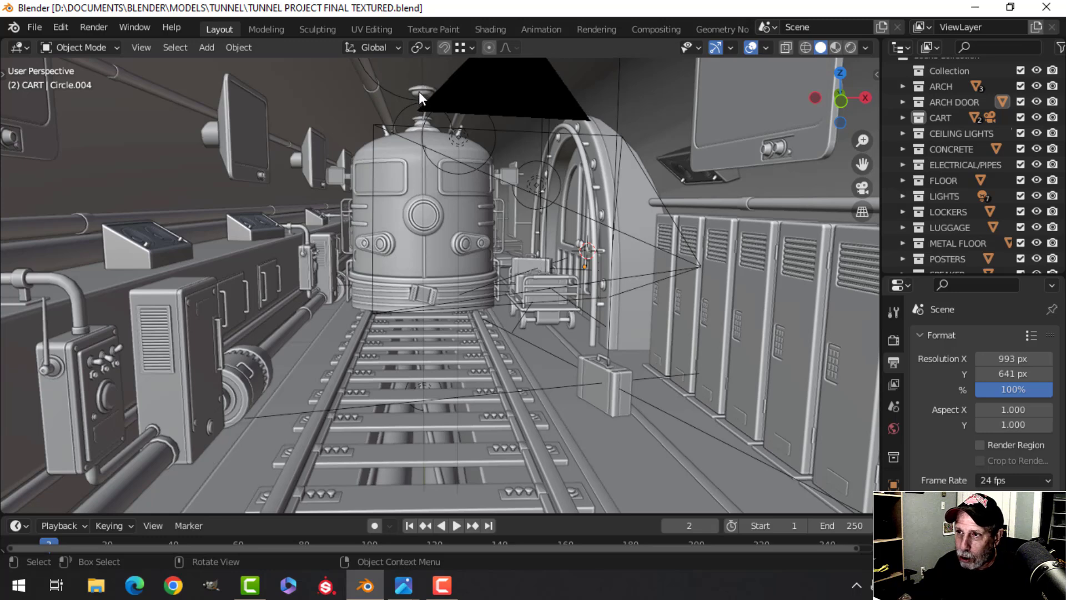
Step: Select the point lights near the train front and inspect their Color and Power, ending on Point.001 (10 W)
click(542, 185)
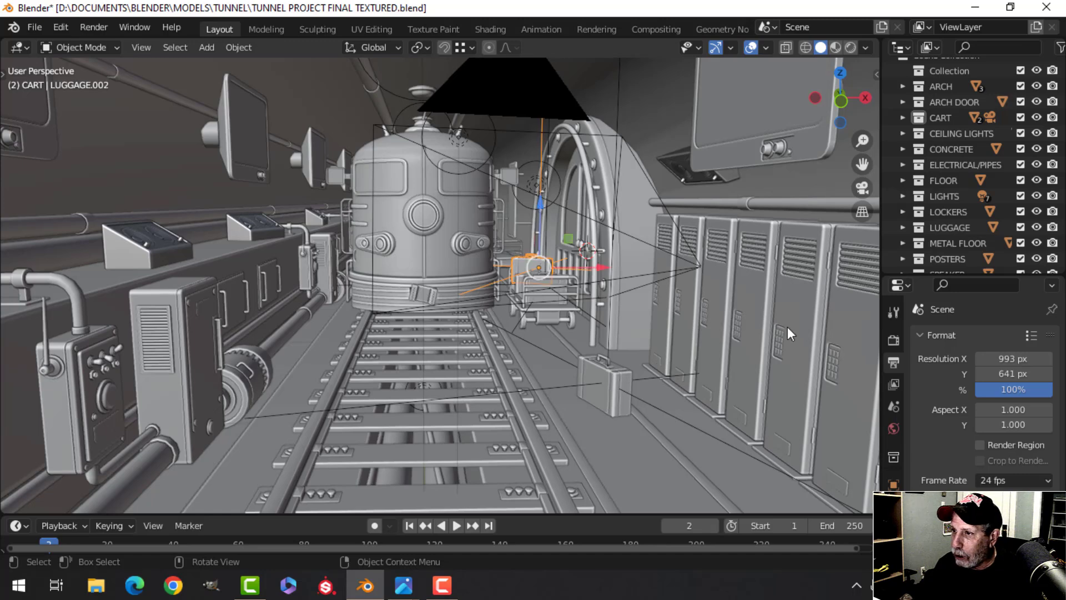
click(558, 178)
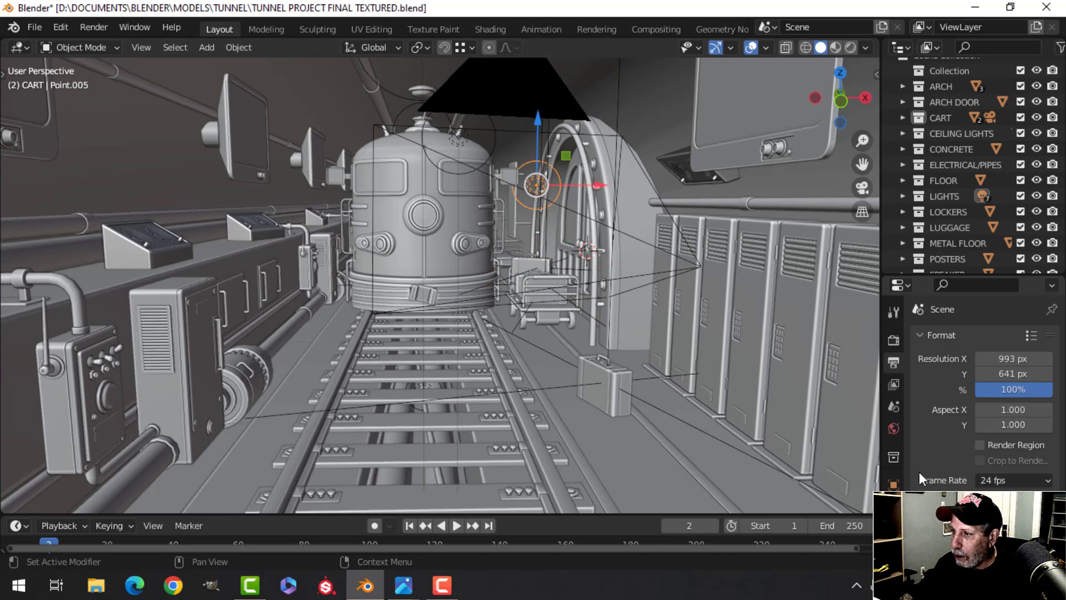
click(893, 549)
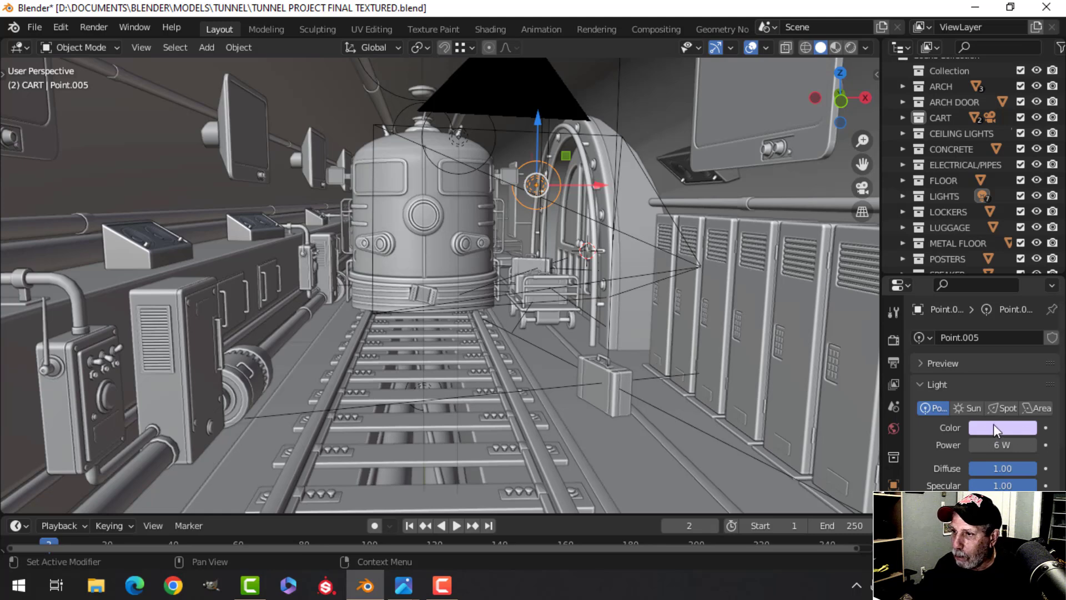
click(421, 125)
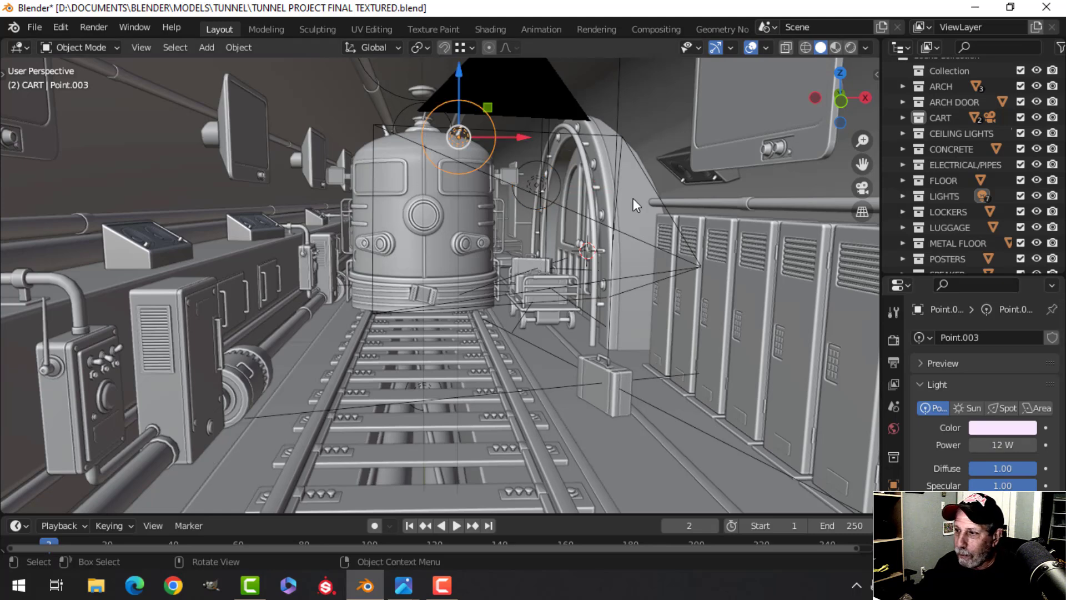
click(409, 105)
click(402, 109)
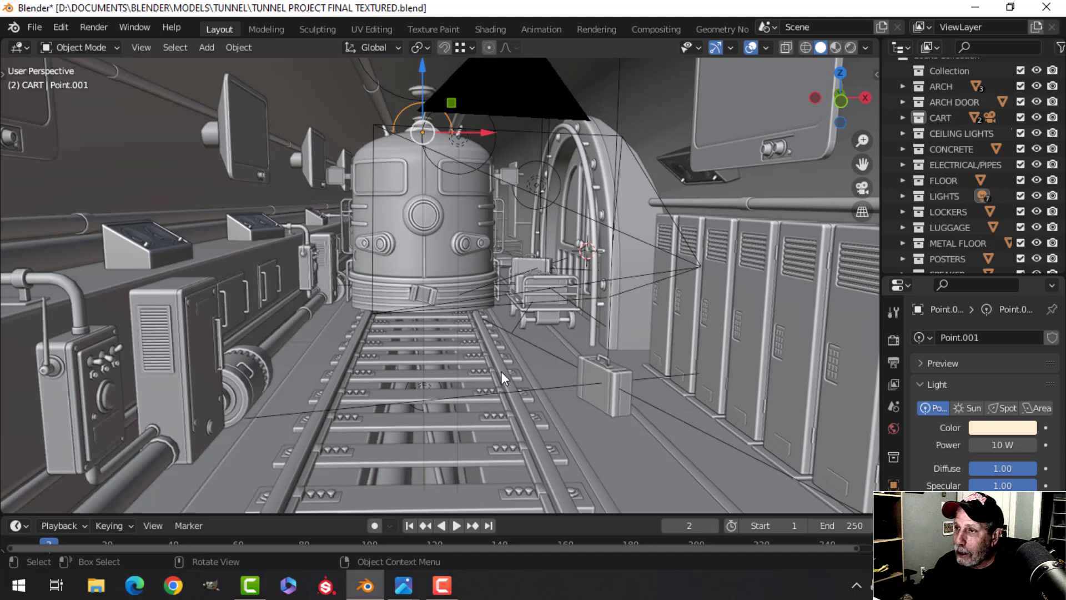
Step: Hide gizmos and overlays, maximize the viewport in Material Preview shading, then launch GIMP
click(715, 48)
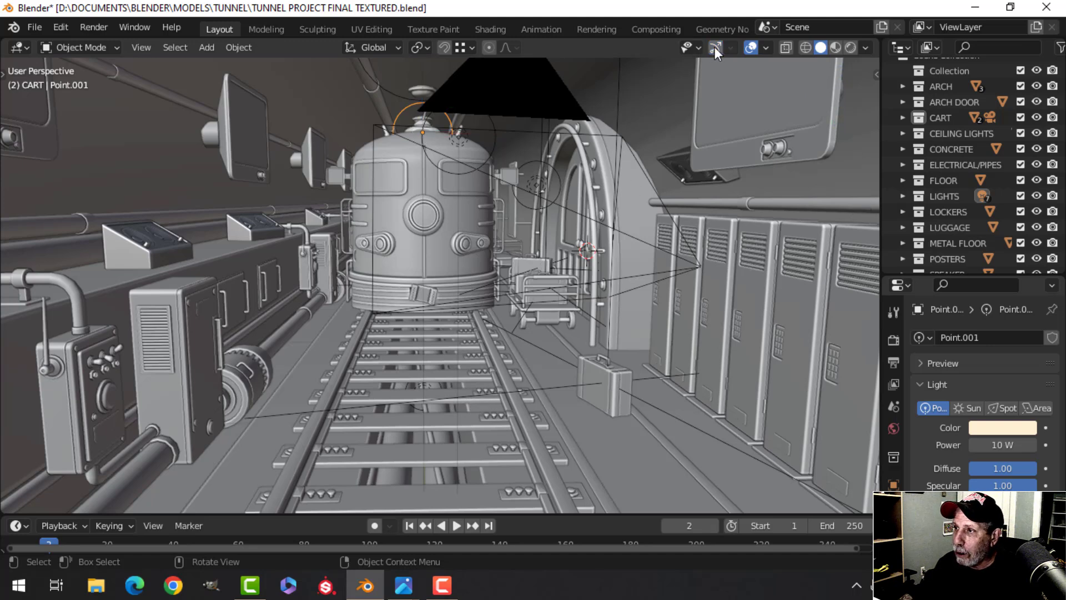
click(752, 48)
key(ctrl+space)
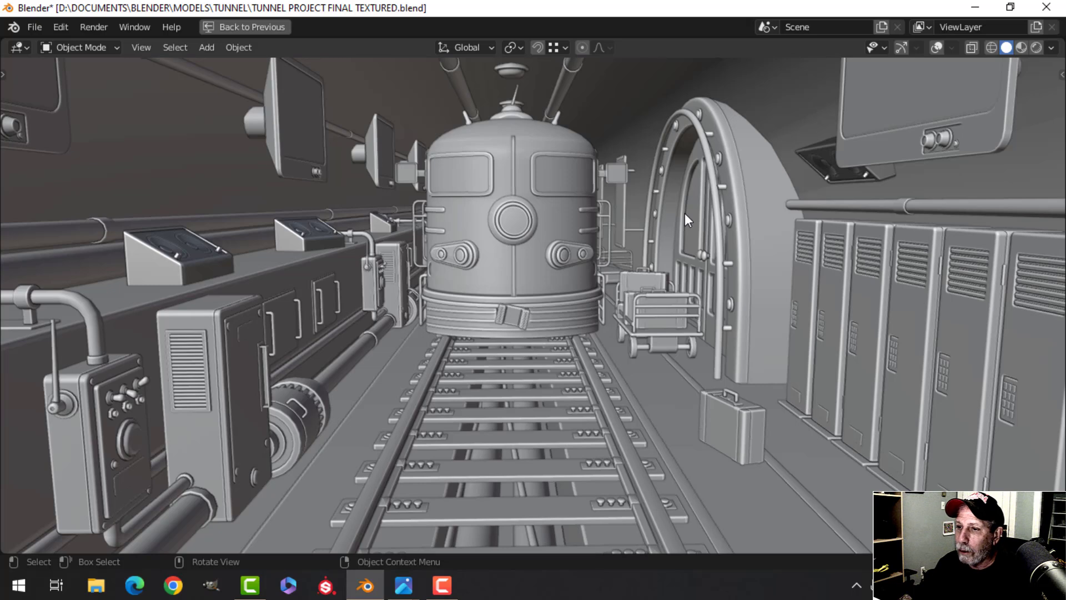
click(1022, 46)
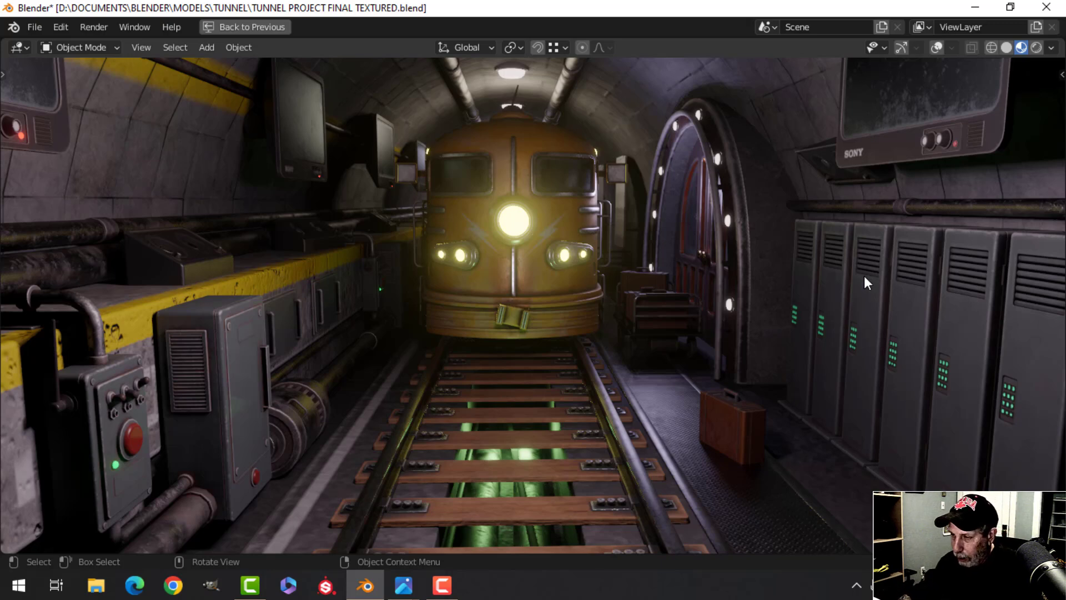
click(209, 578)
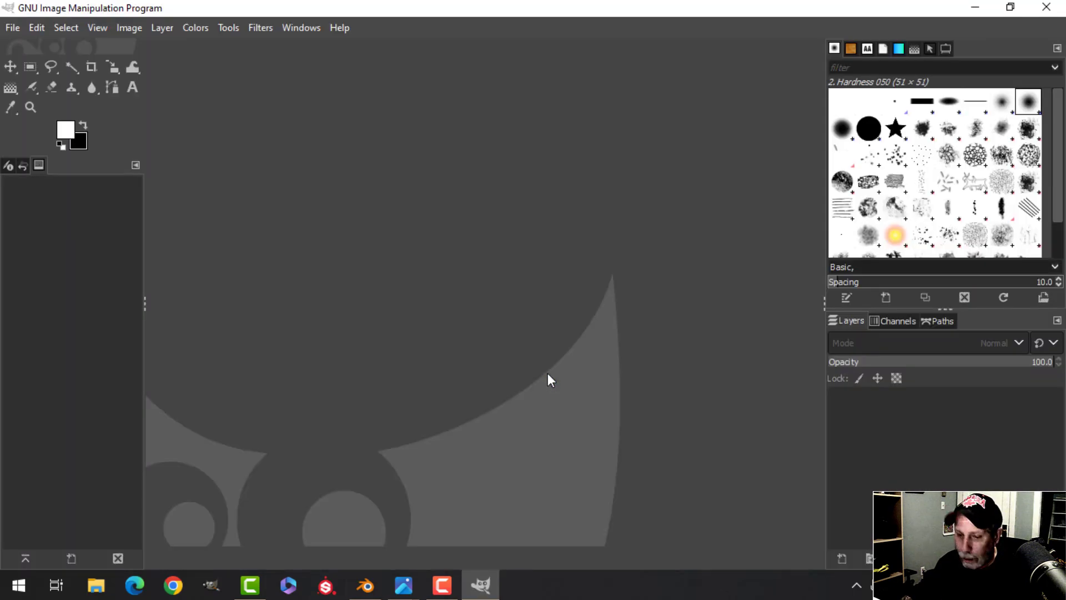
Step: Paste the Blender screenshot into GIMP as a new image and select all of it
key(ctrl+shift+v)
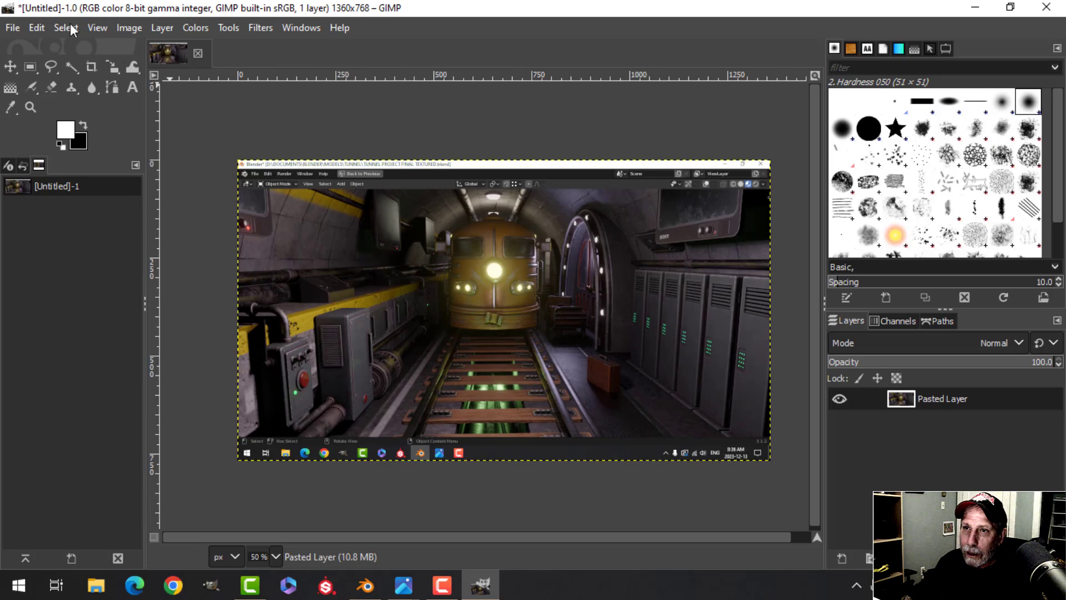
click(66, 28)
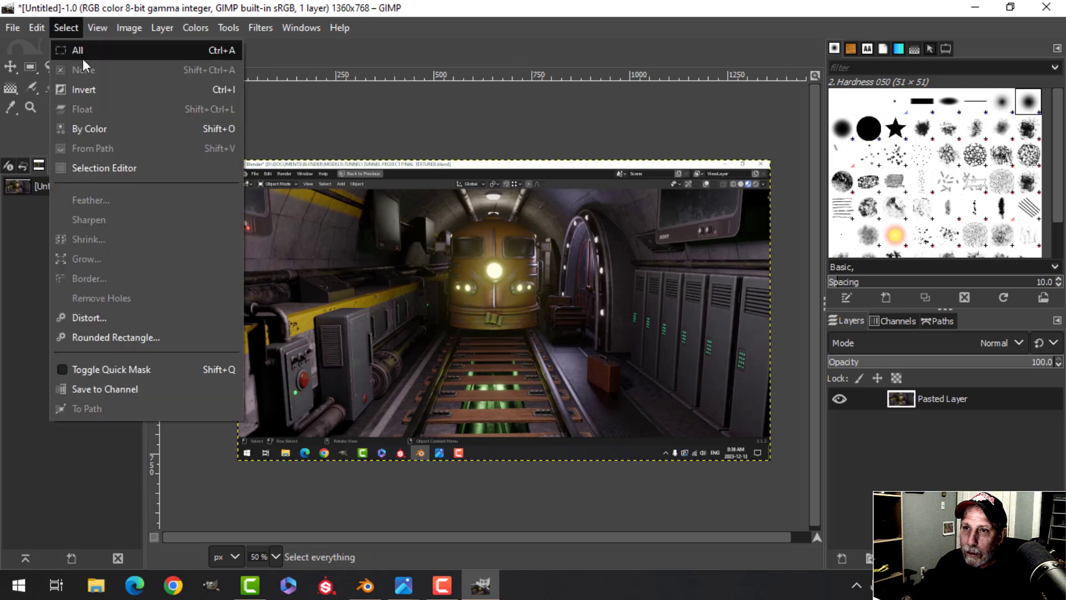
click(83, 87)
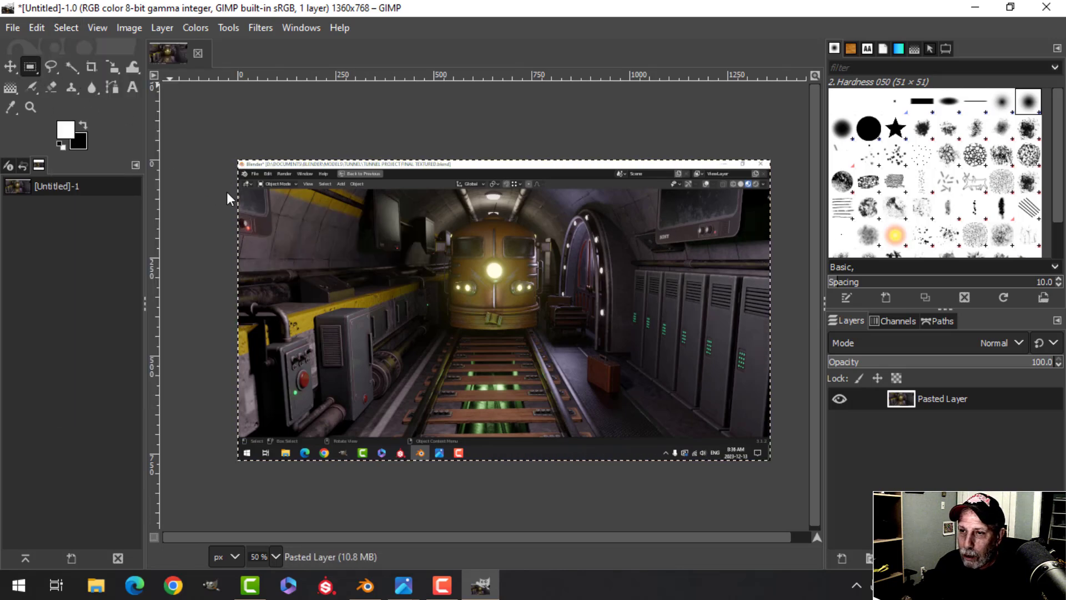
click(67, 28)
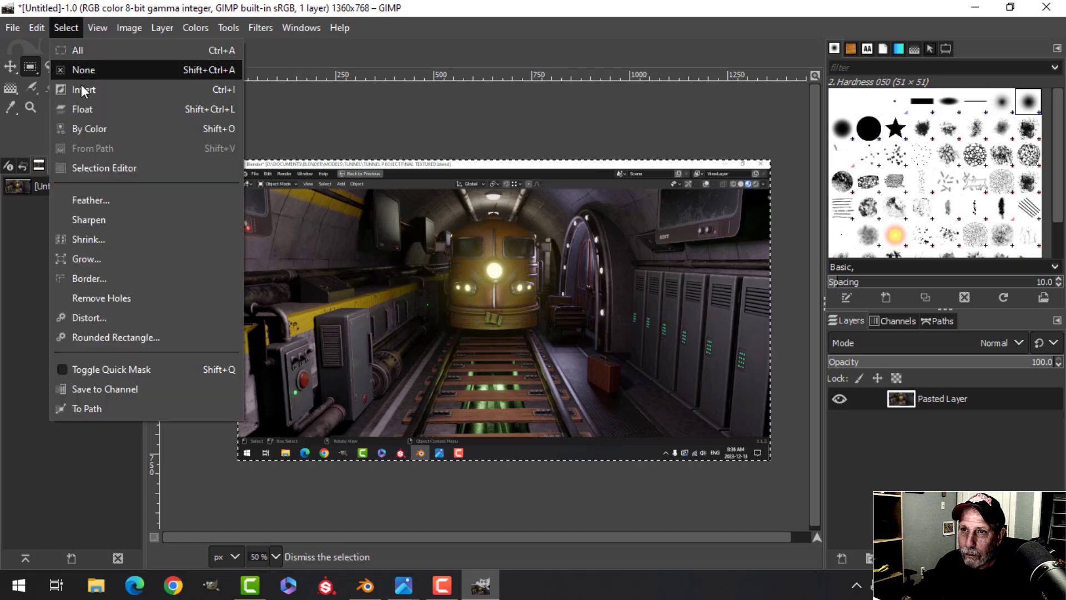
click(81, 89)
click(353, 230)
click(67, 29)
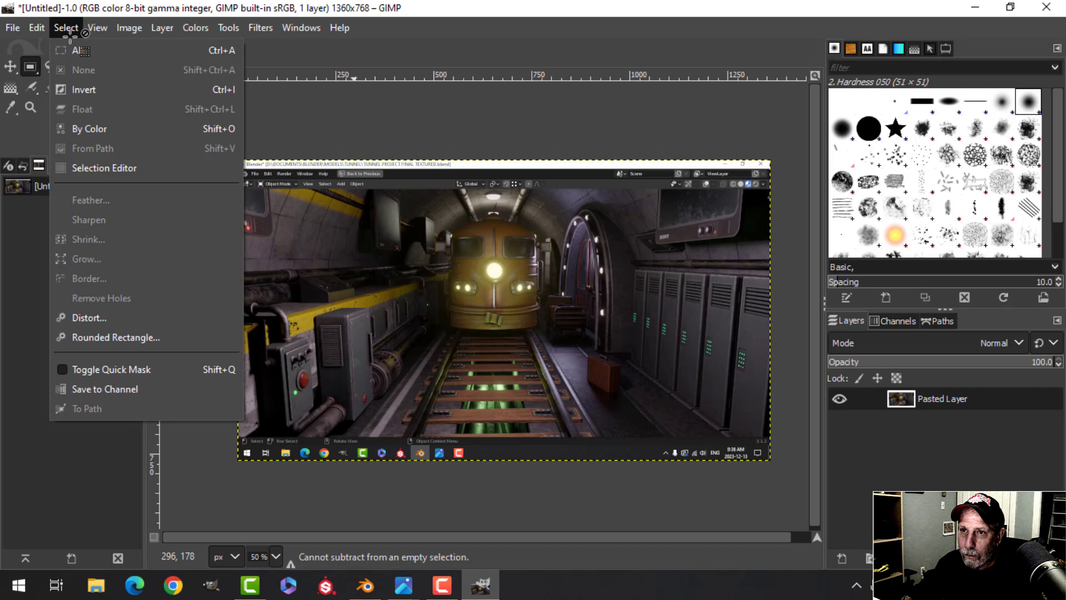
click(81, 90)
Step: Select just the tunnel render area and crop the image to it at 1360x618
drag(226, 191, 774, 433)
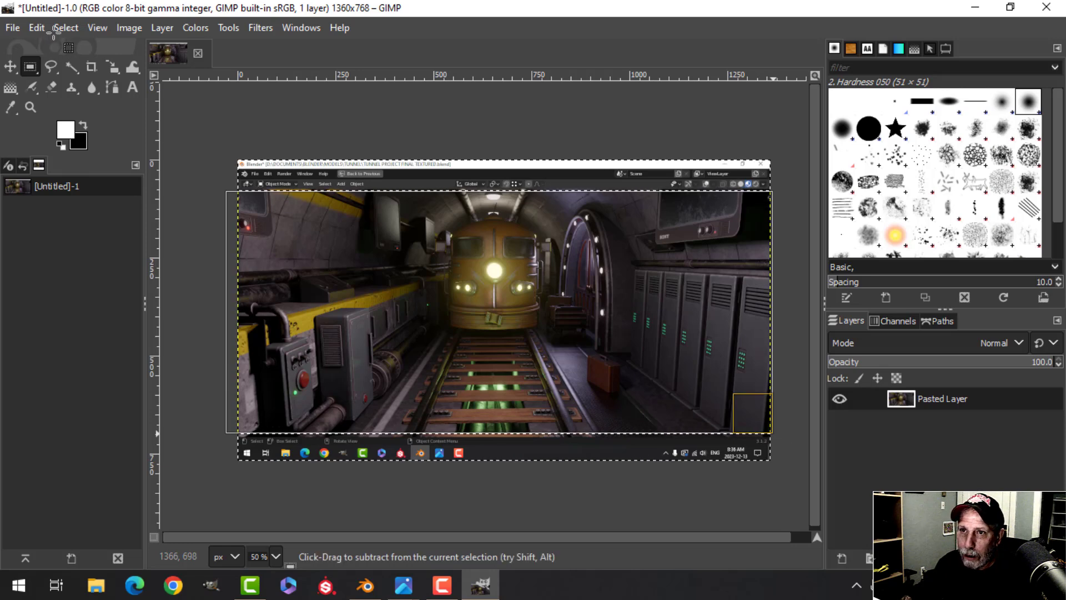
click(65, 28)
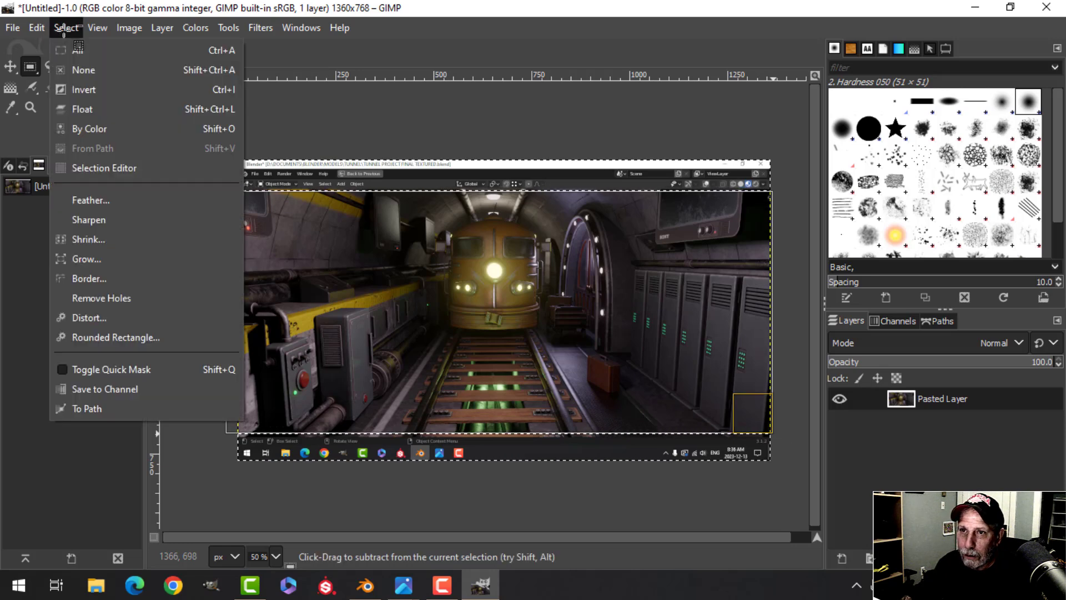
click(82, 89)
click(129, 27)
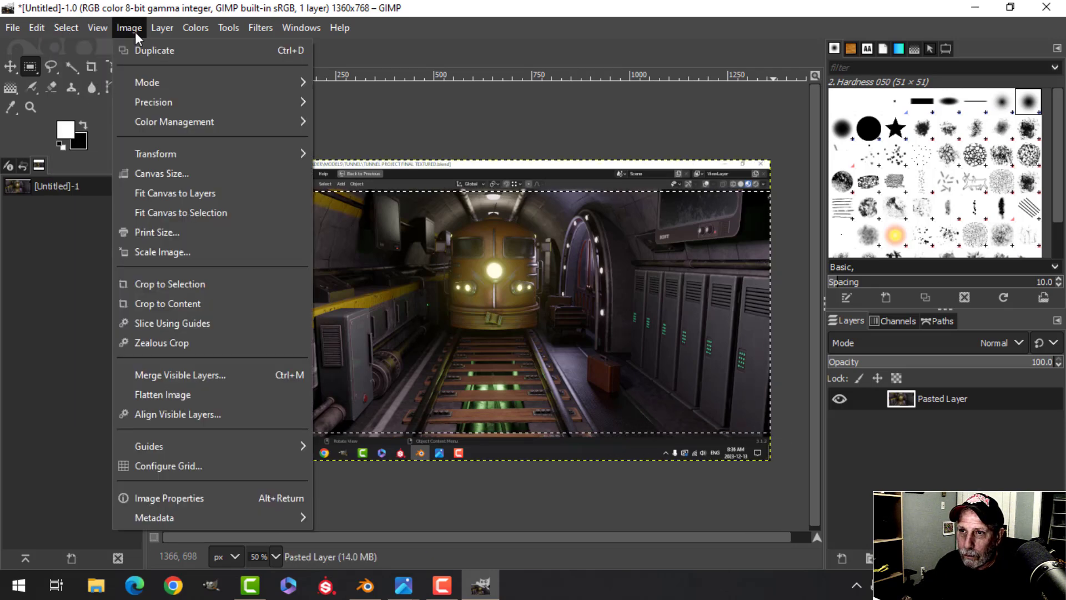
click(169, 284)
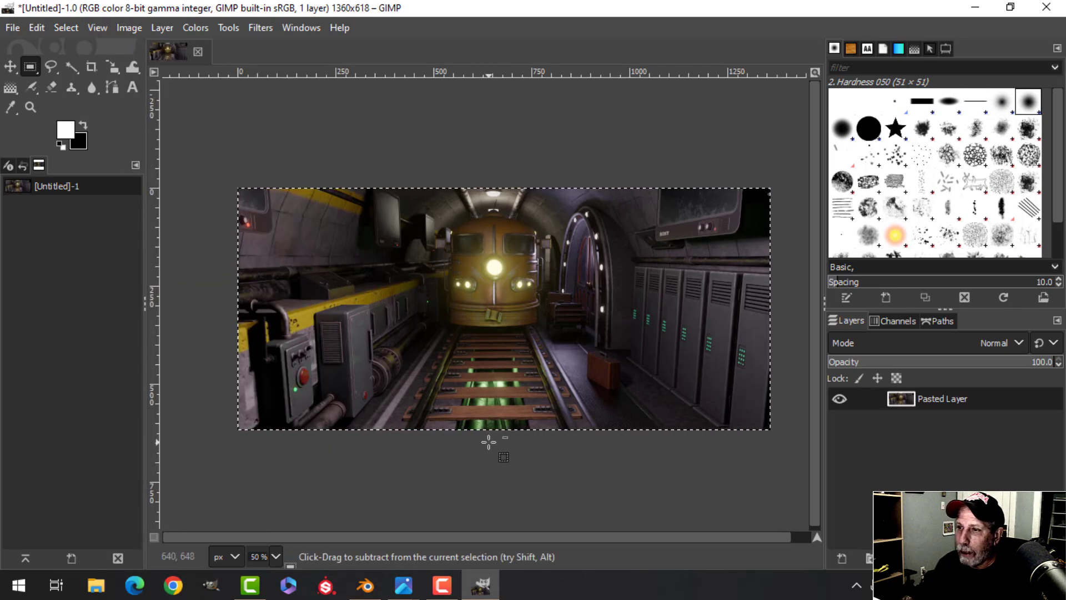
Step: Apply Unsharp Mask with the Elliott preset (radius 1.012, amount 0.500)
click(260, 29)
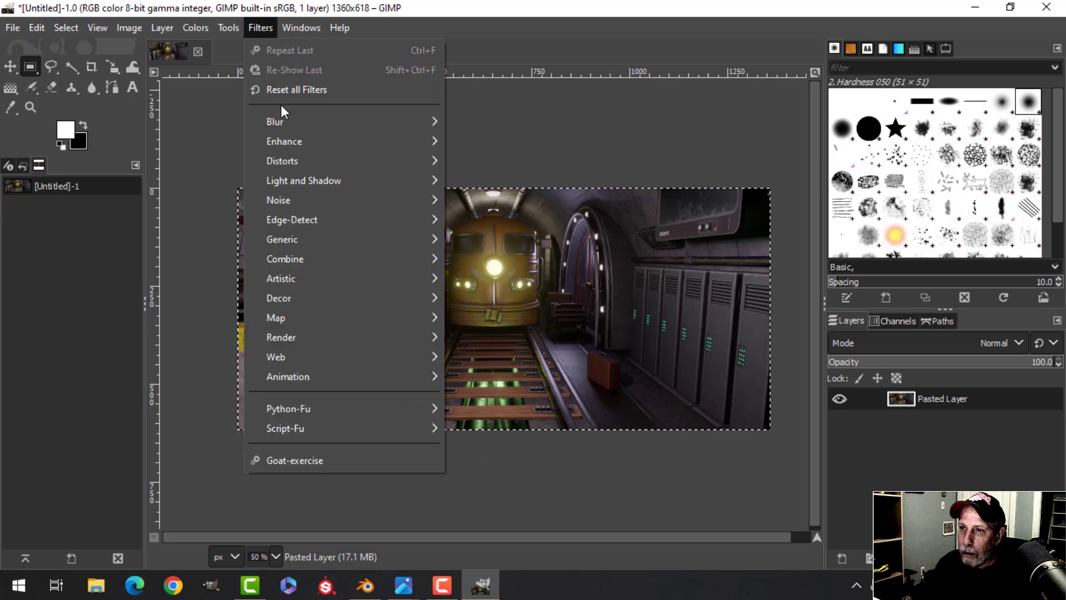
mouse_move(292, 145)
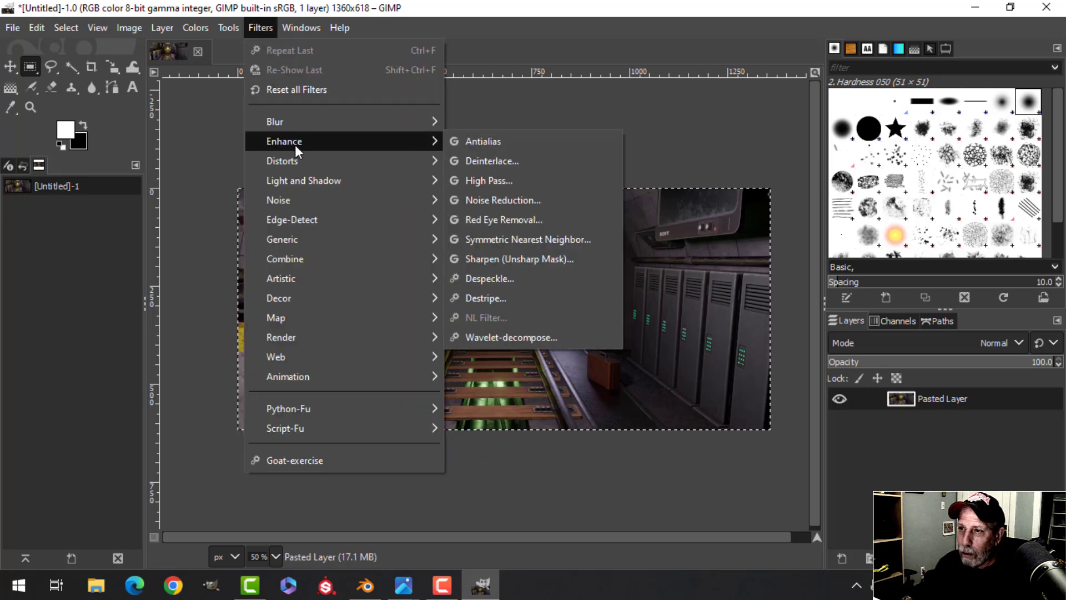
click(505, 258)
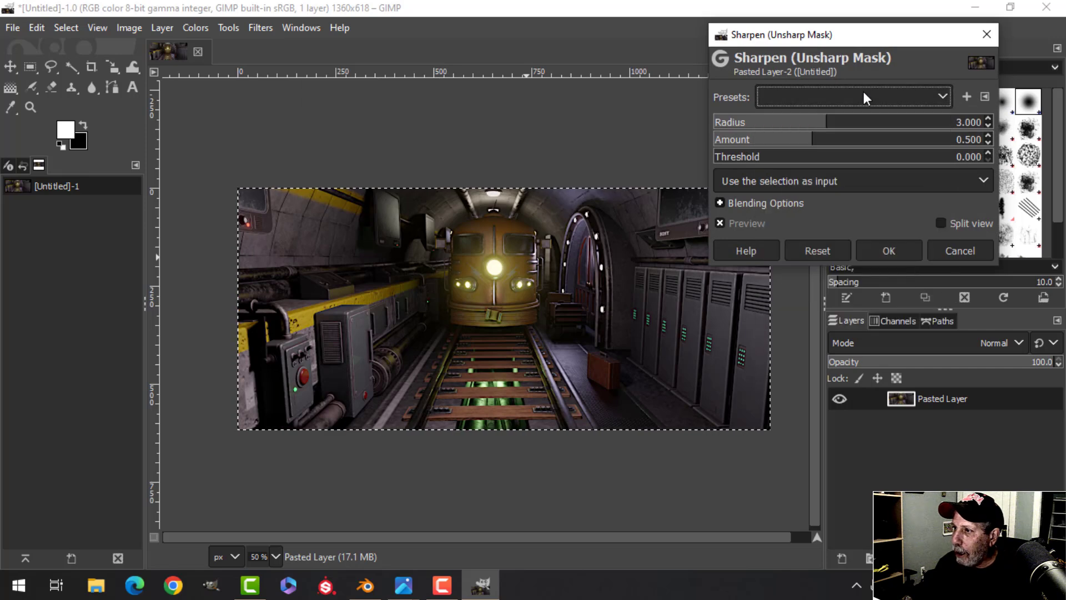
click(837, 100)
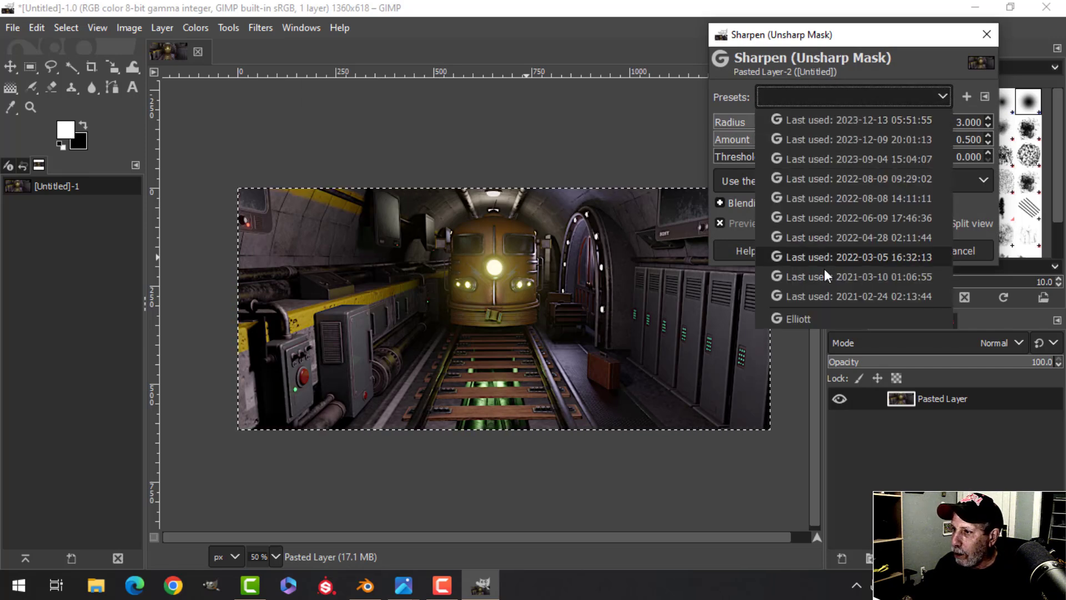
click(800, 319)
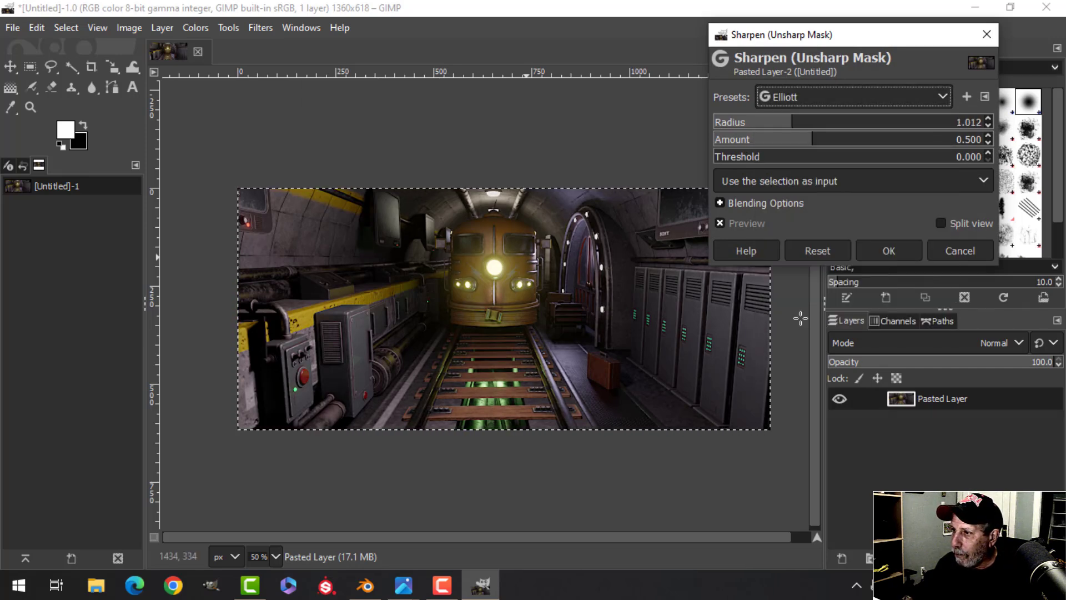
click(890, 253)
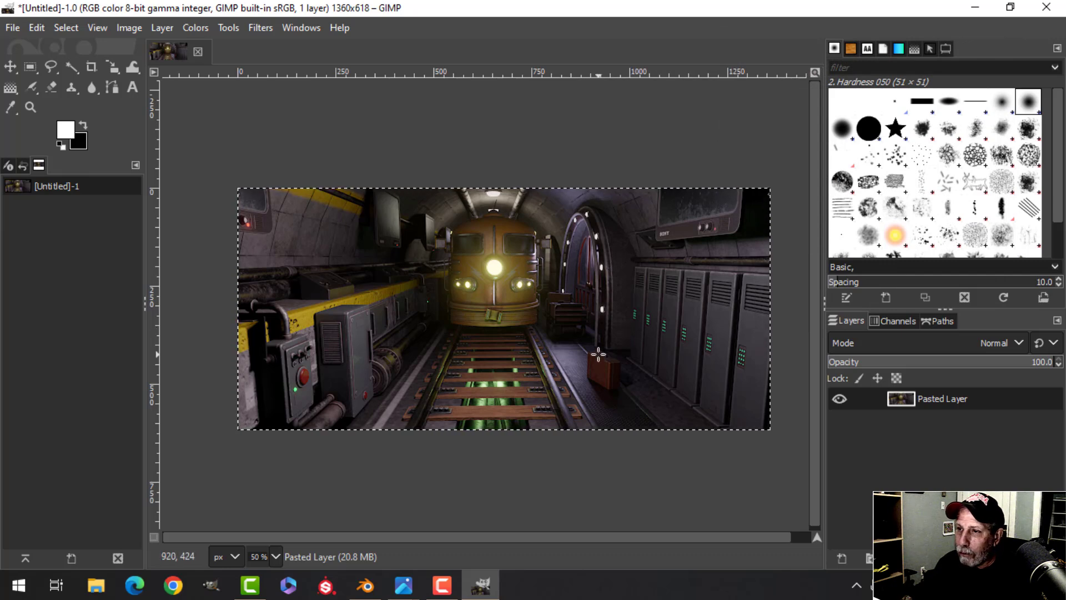
Step: Apply Color Balance to the midtones: Cyan-Red -11.9, Yellow-Blue -7.6
click(197, 28)
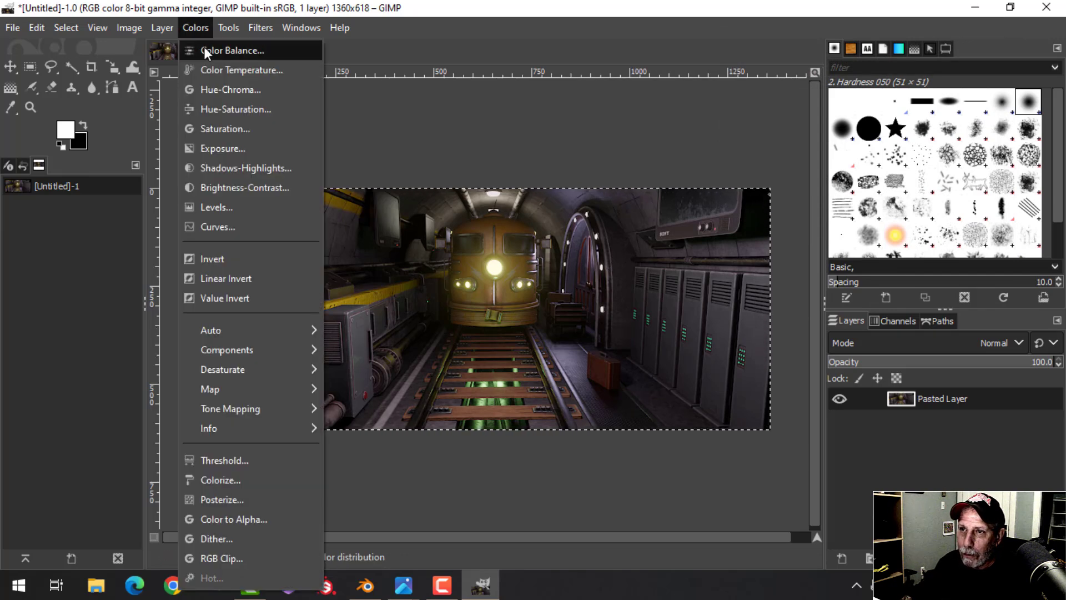
click(193, 50)
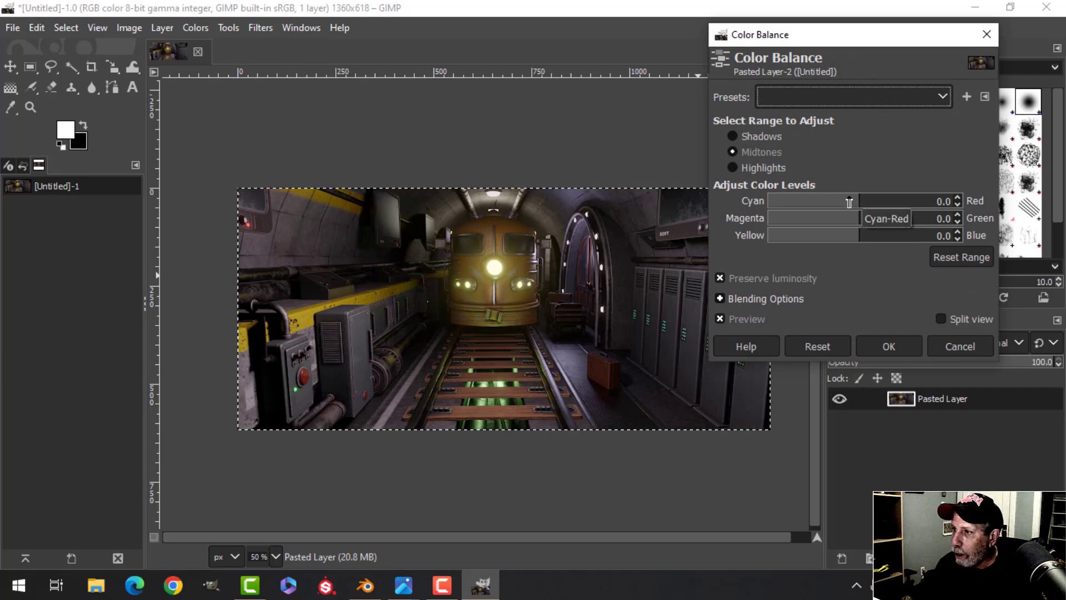
click(849, 202)
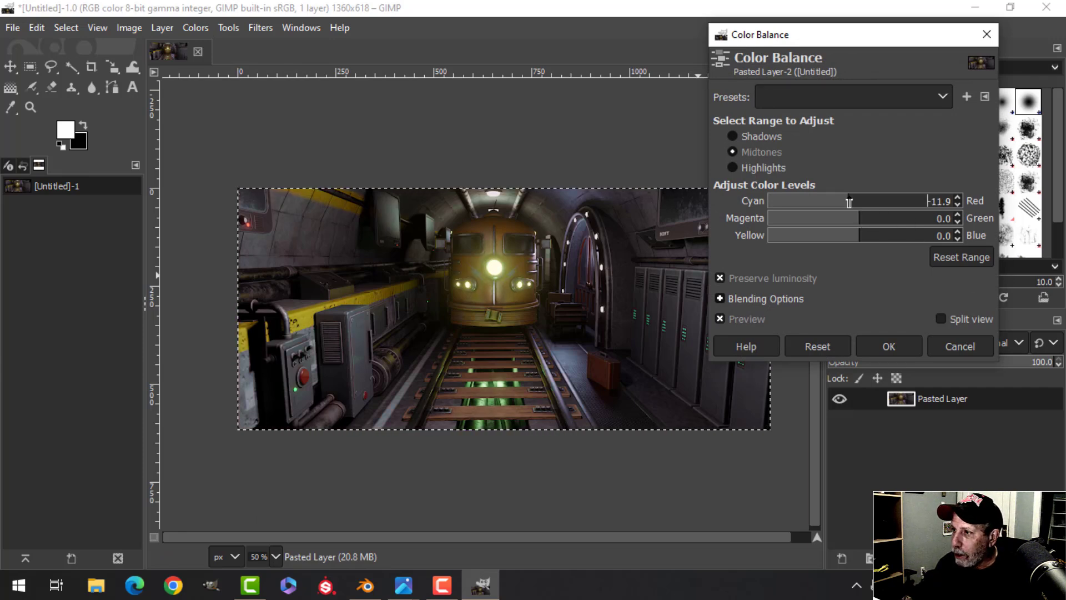
click(853, 236)
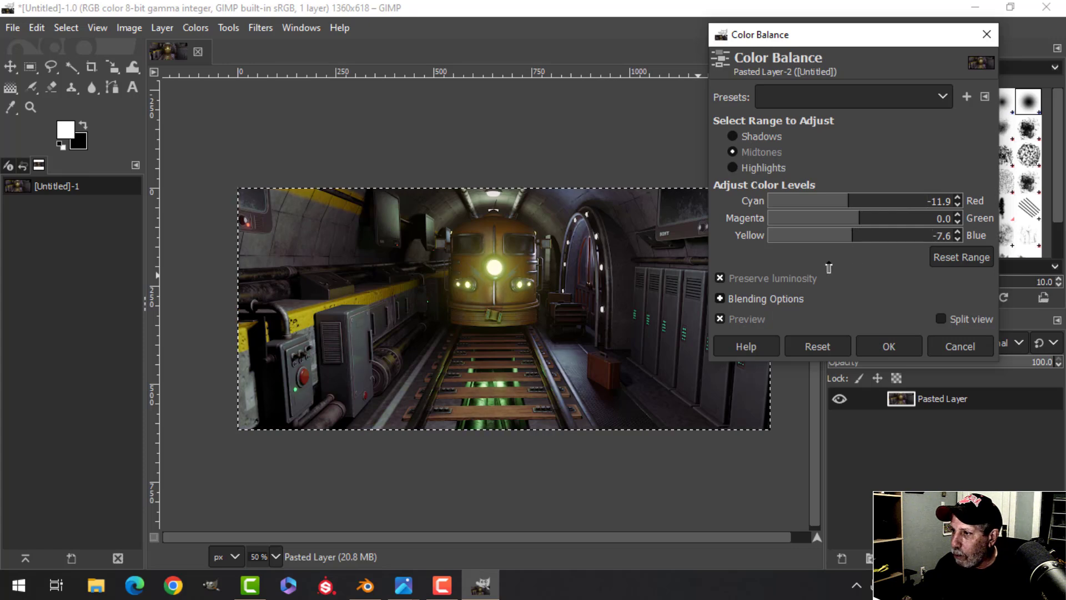
click(883, 352)
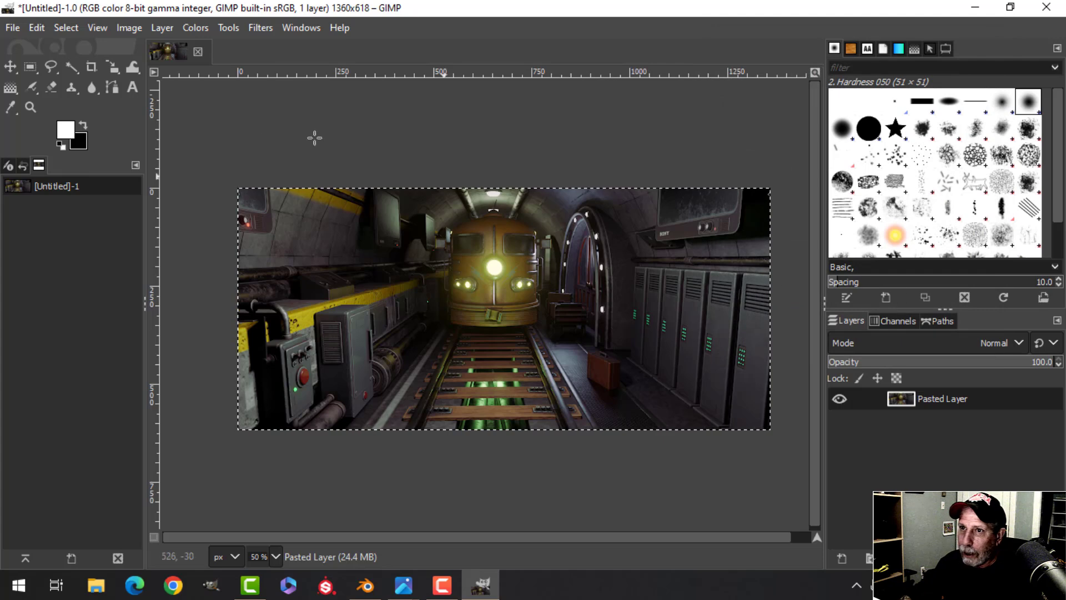
Step: Apply a Value-channel Curves S-curve with points 172→188 and 89→87
click(195, 27)
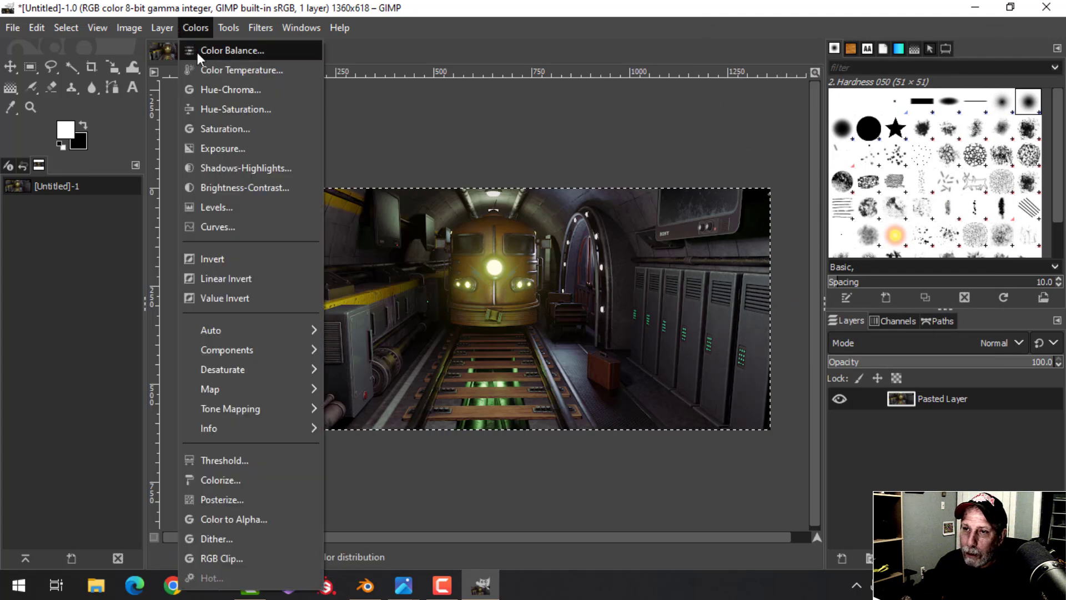
click(228, 226)
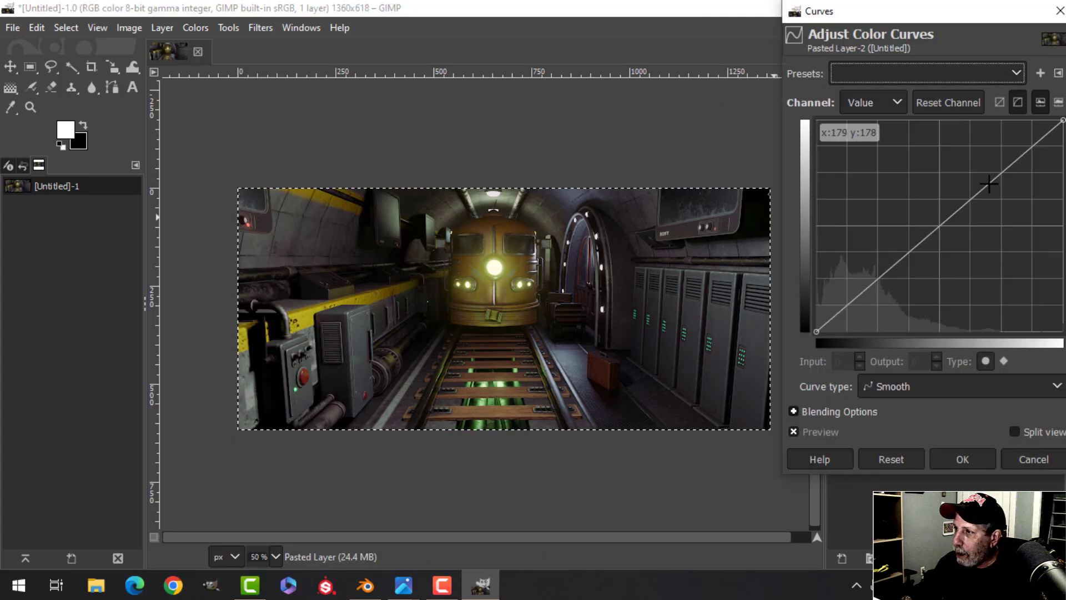
drag(989, 184, 983, 175)
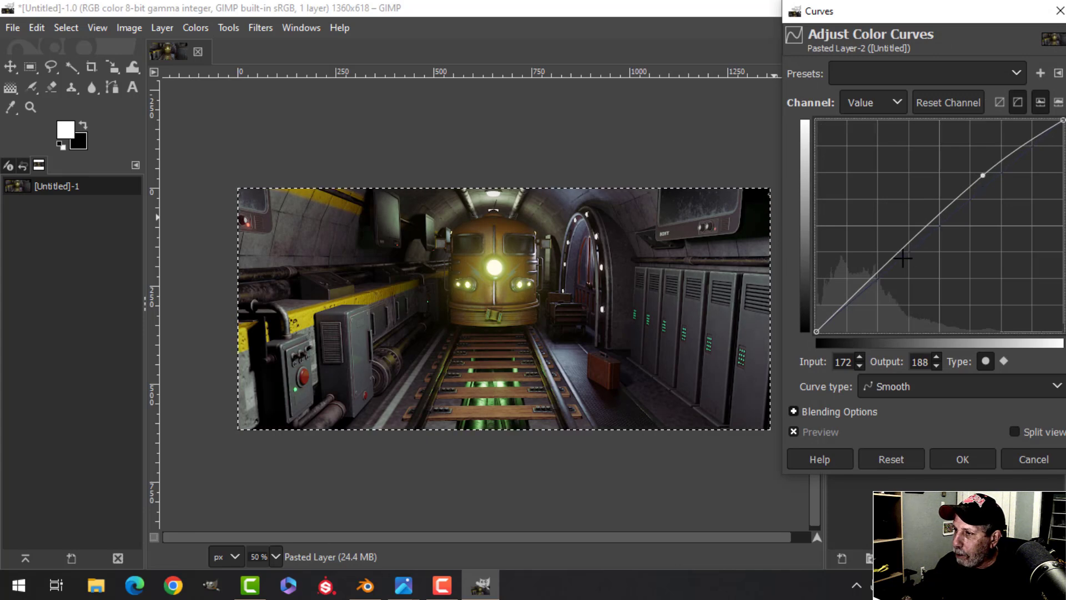
drag(902, 258, 903, 260)
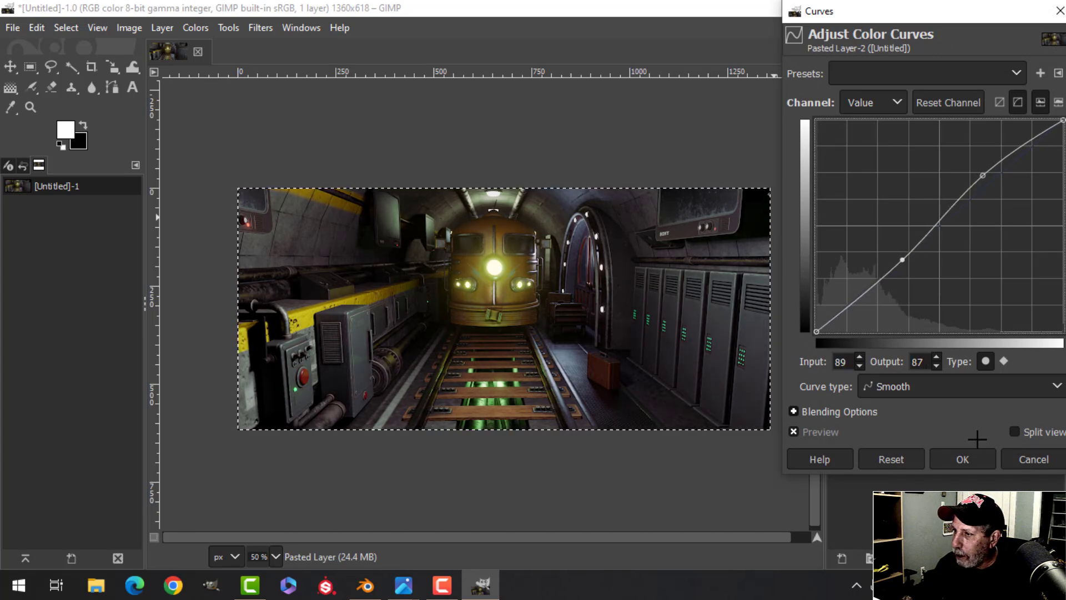
click(976, 458)
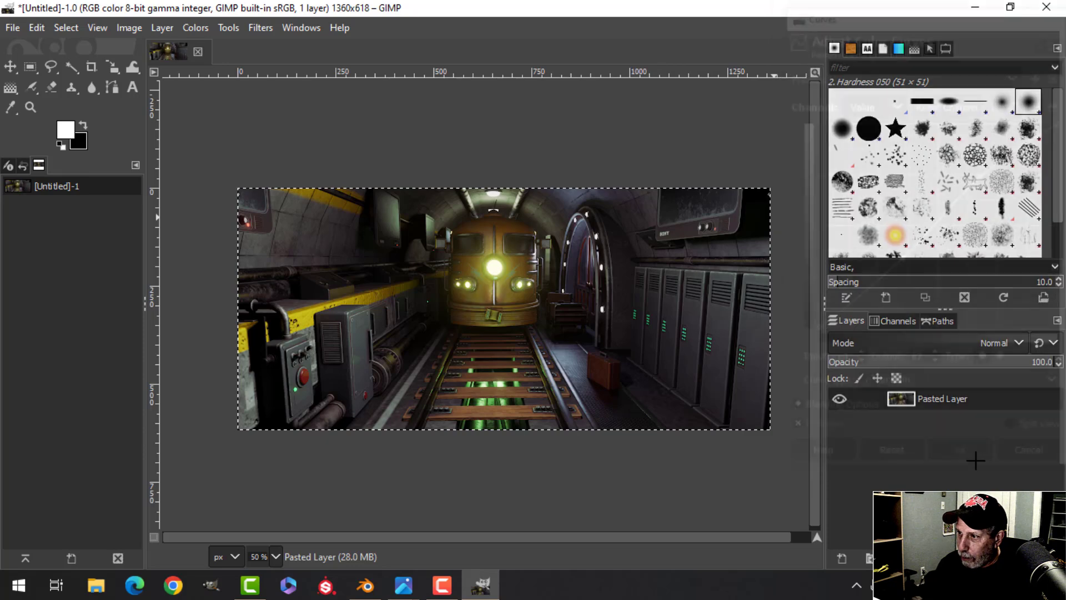
Step: Export the render to the Desktop as Train.jpg at JPEG quality 100, then quit GIMP
click(13, 28)
click(59, 272)
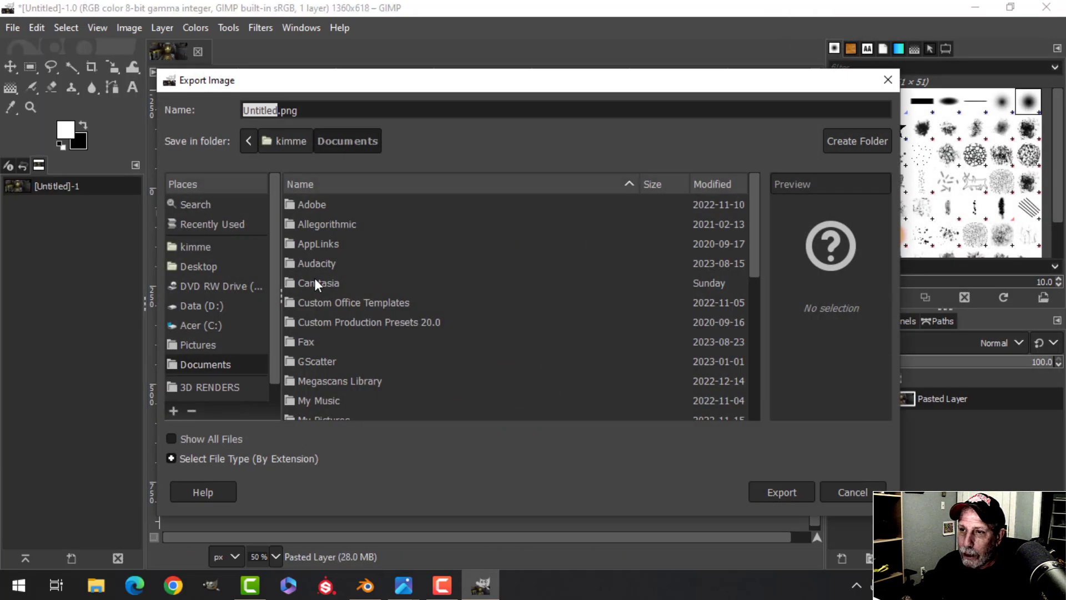
click(197, 266)
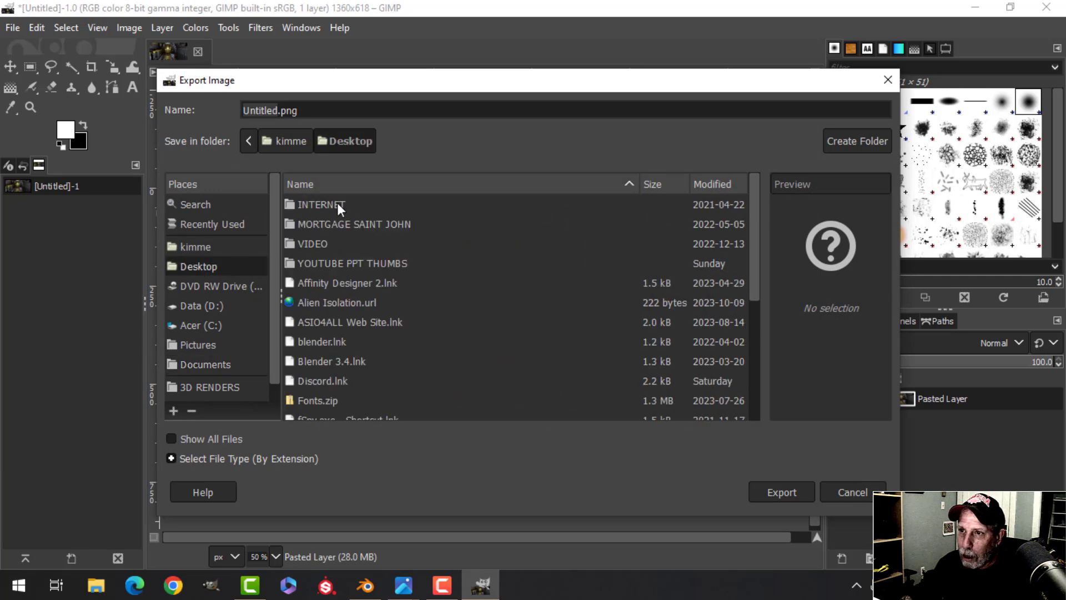
click(311, 113)
drag(329, 112, 219, 104)
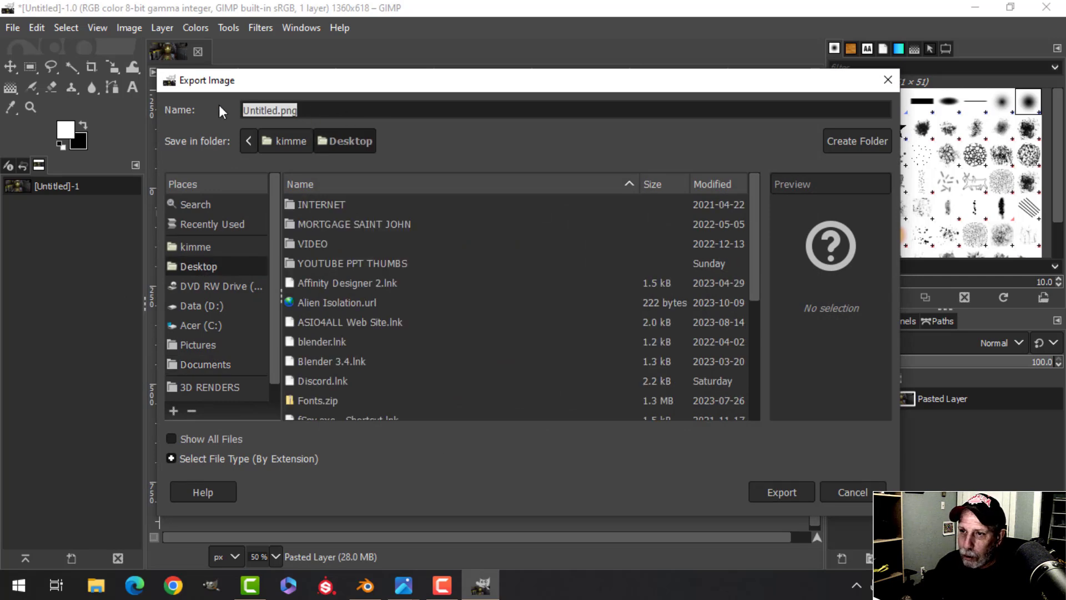
text(tRAN)
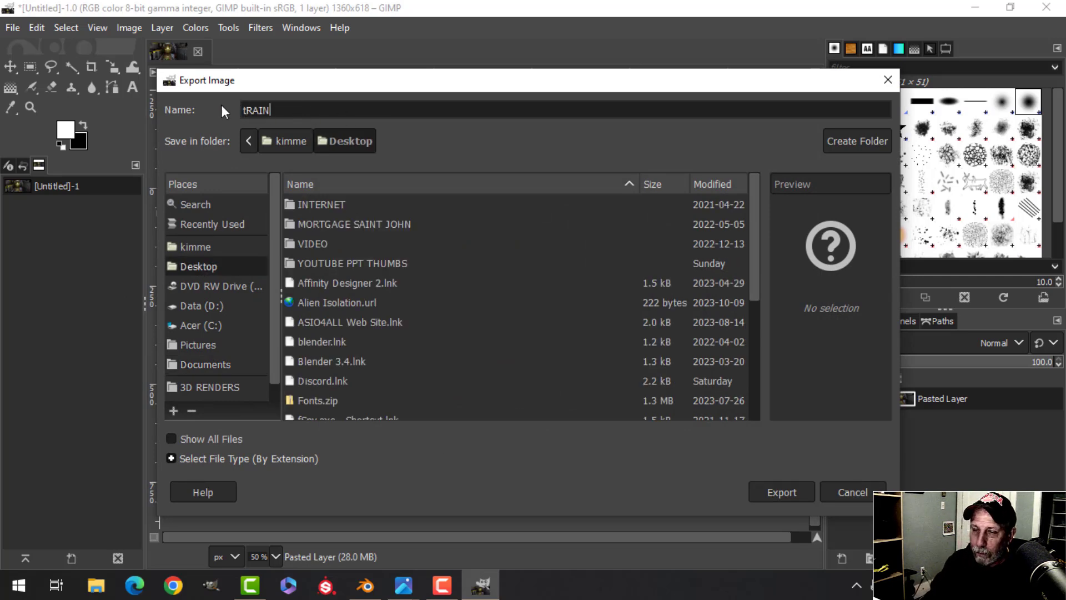
key(BackSpace)
key(BackSpace)
key(BackSpace)
key(BackSpace)
key(Caps_Lock)
text(Train)
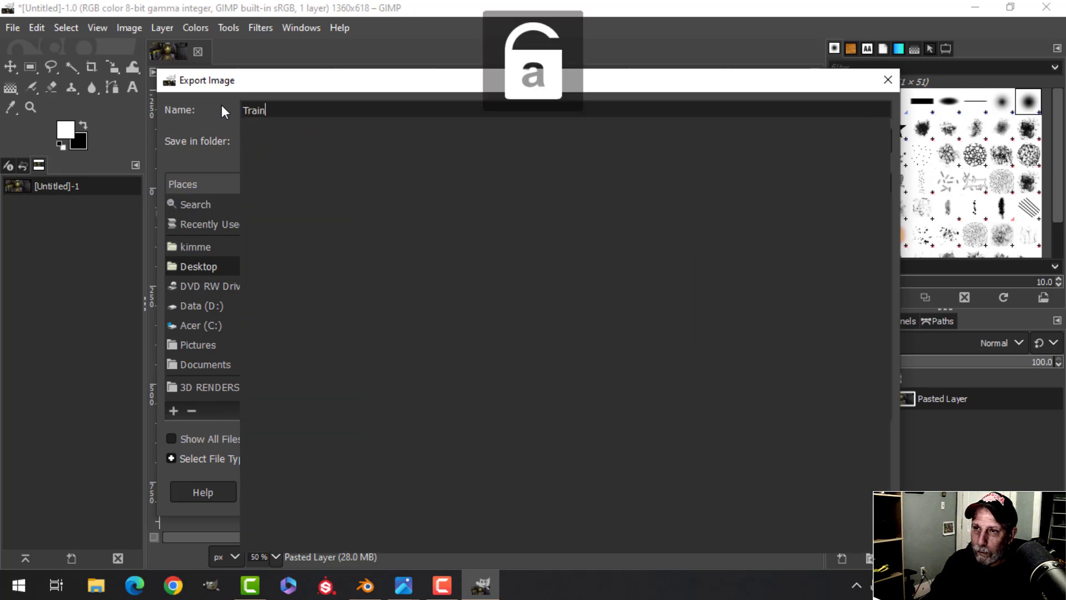
text(.jpg)
key(Return)
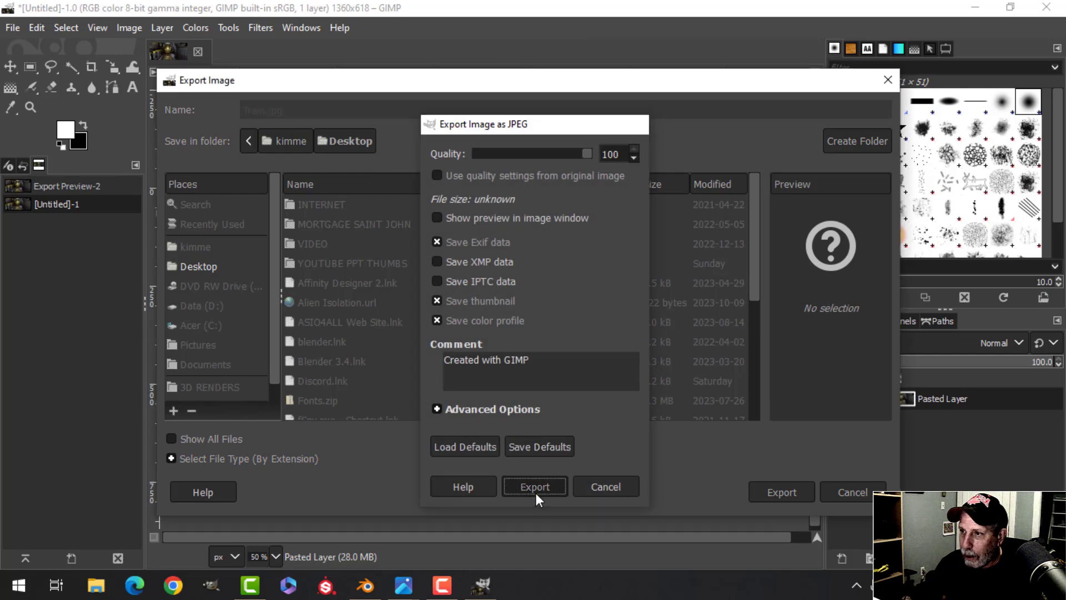
click(535, 489)
click(1046, 7)
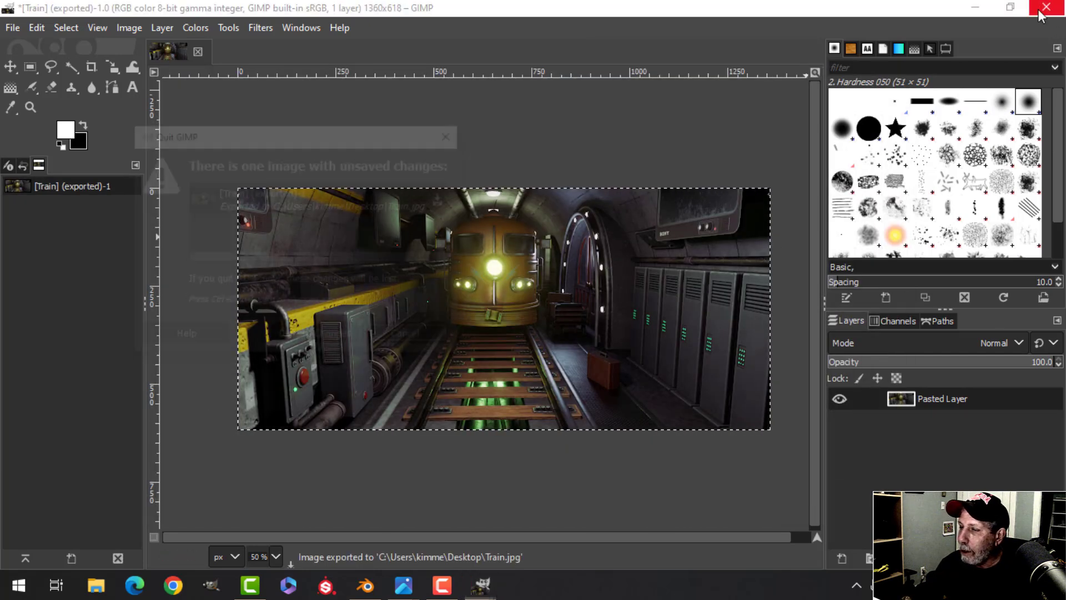
Step: Close GIMP without saving, minimize Blender and launch Topaz Studio 2
click(331, 336)
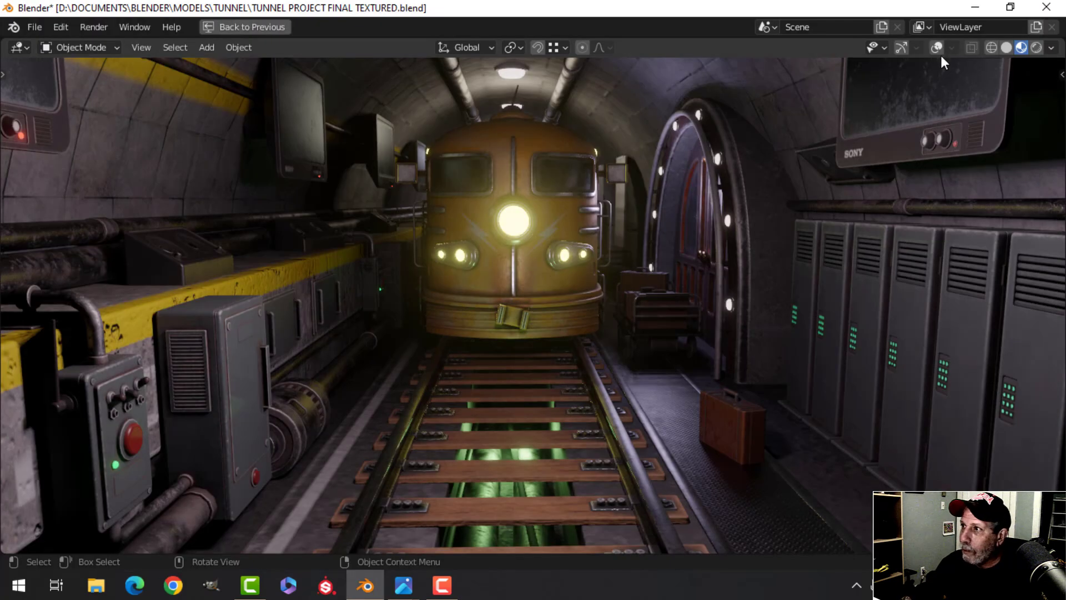
click(976, 9)
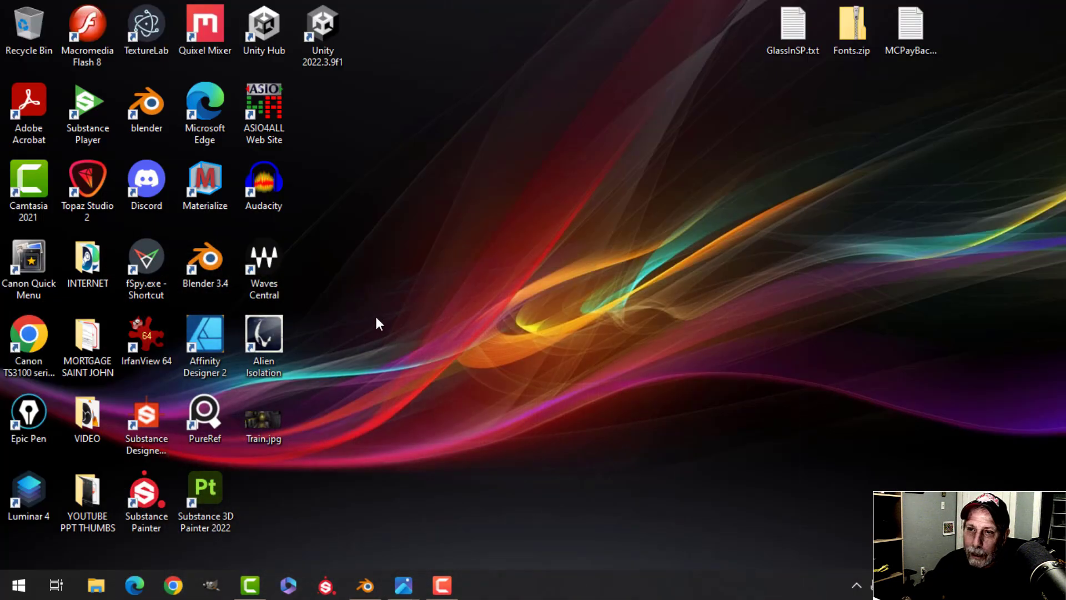
double_click(87, 188)
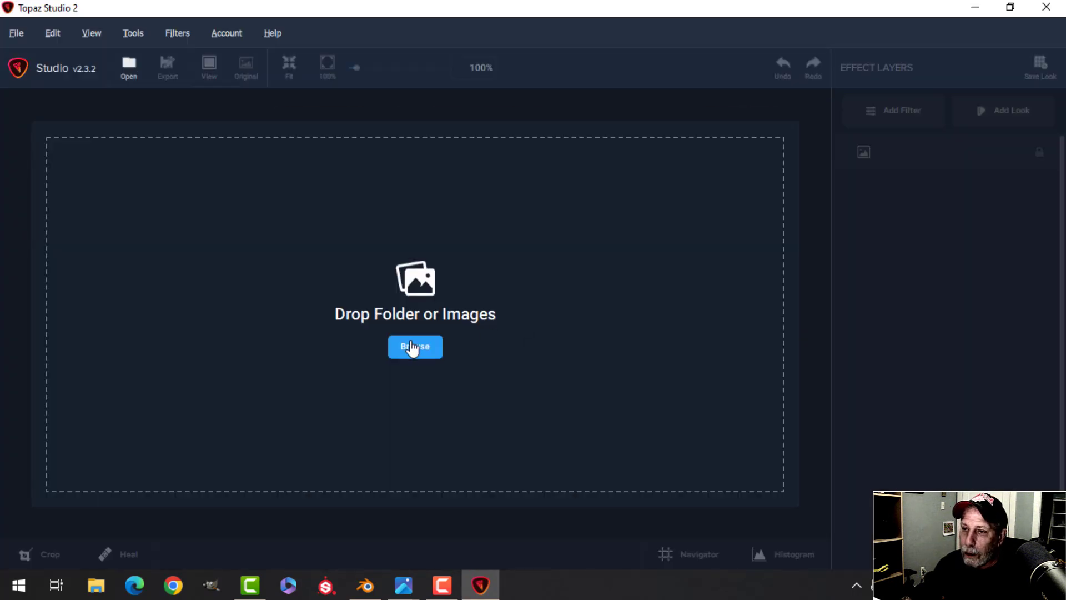
Step: Browse to the Desktop and open Train.jpg in the editor
click(413, 347)
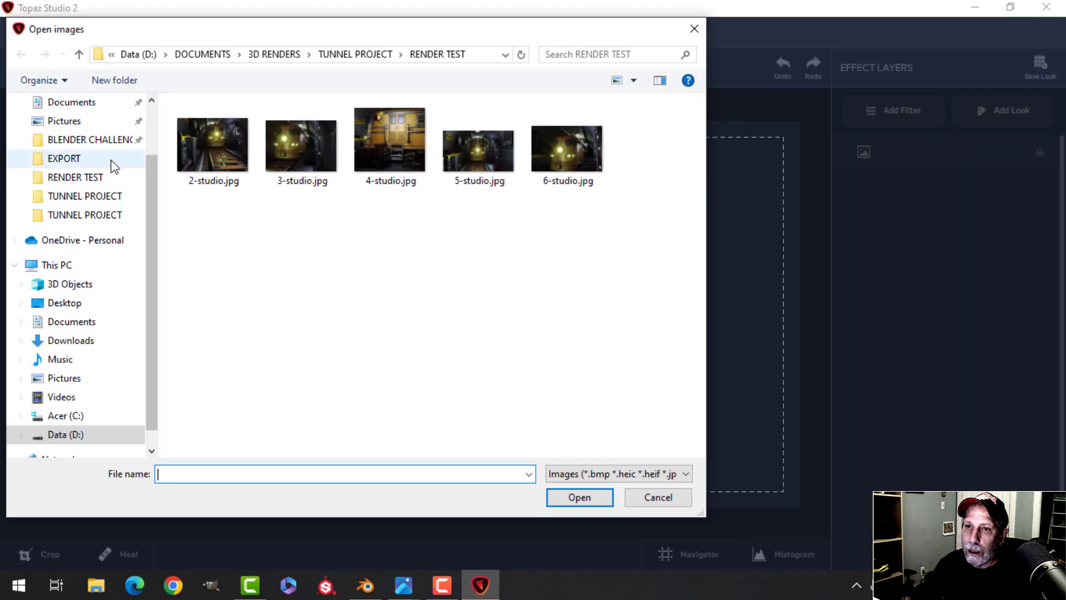
scroll(81, 119, up, 1)
click(66, 102)
click(298, 265)
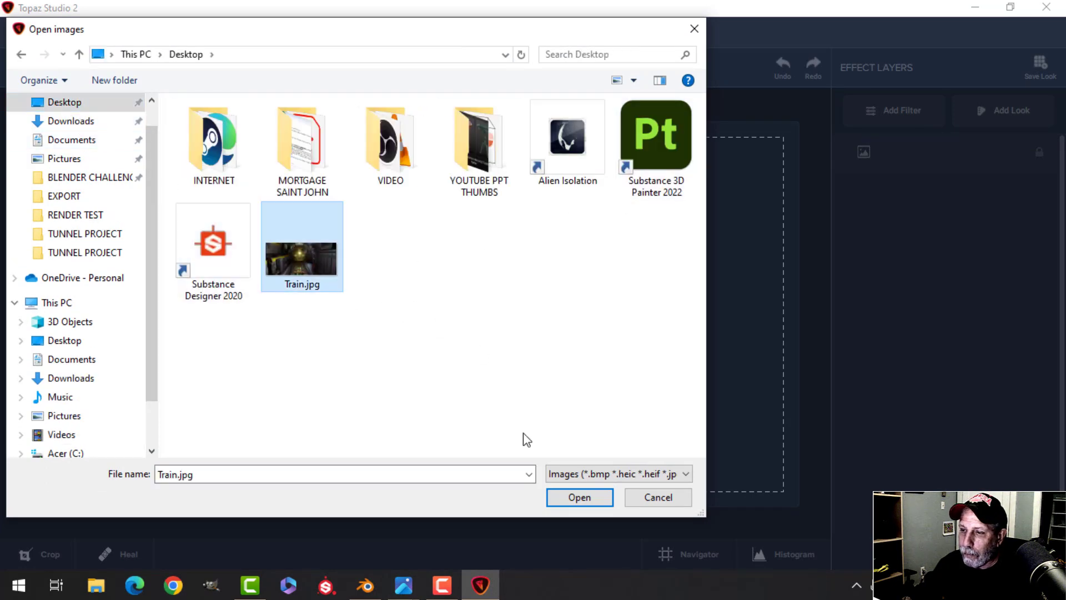
click(577, 499)
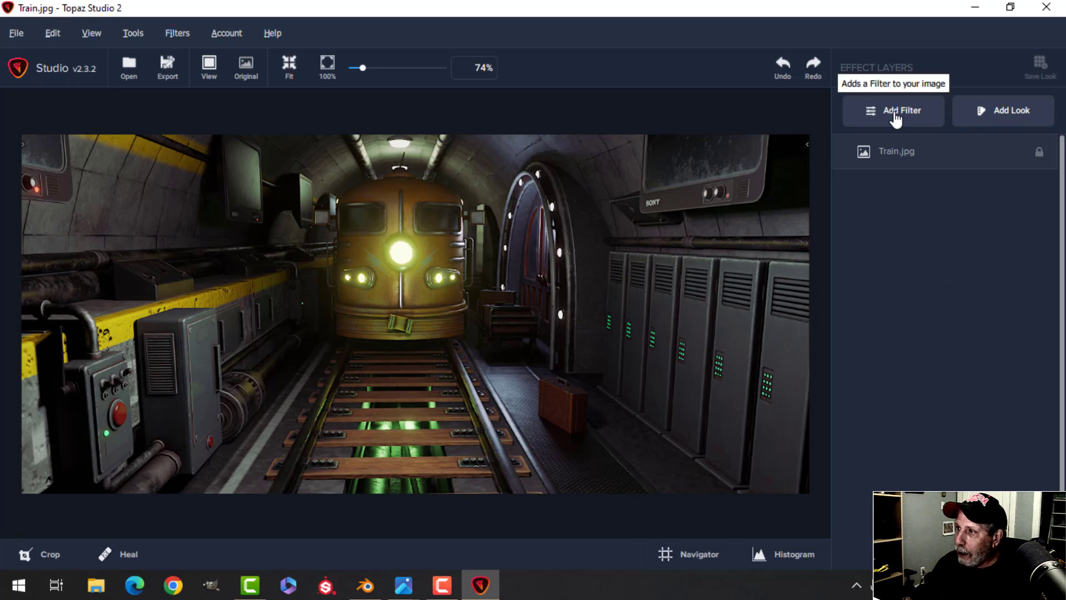
Step: Apply the Dramatic HDR look from the Dramatic category at 0.33 opacity
click(998, 113)
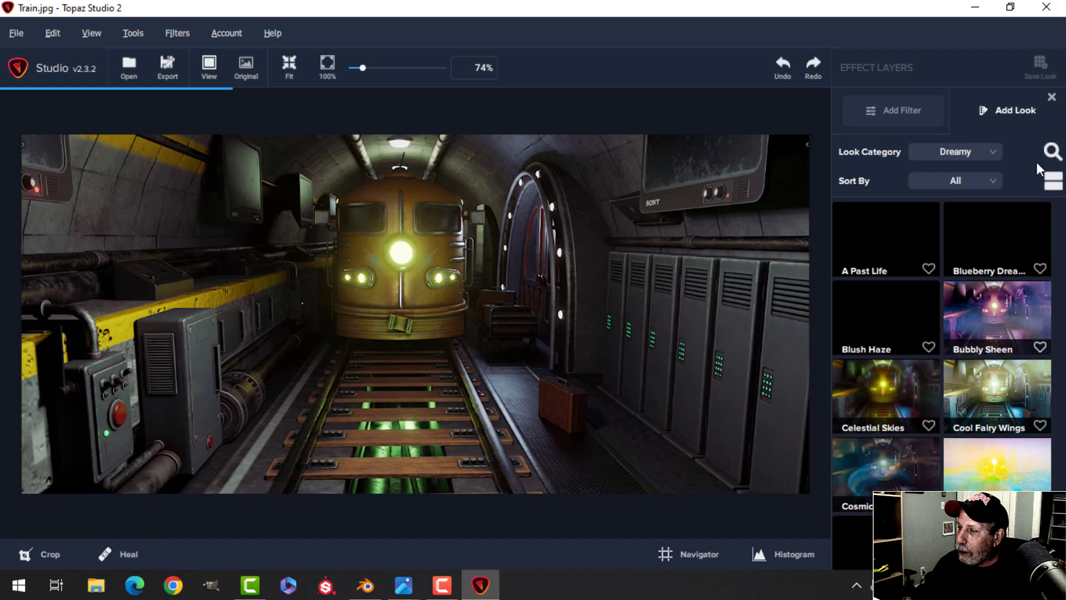
click(957, 154)
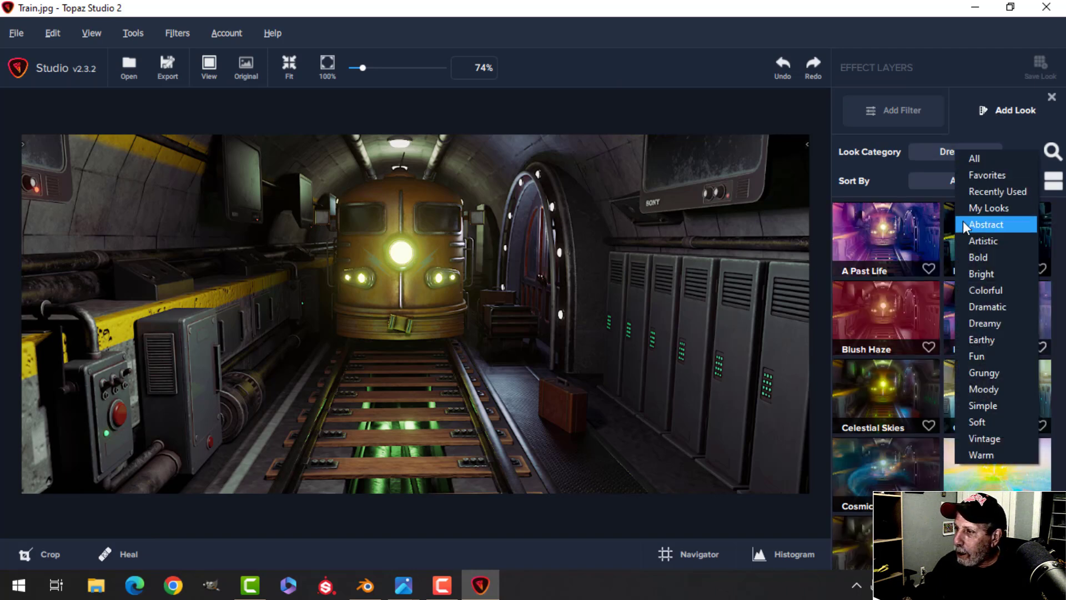
click(986, 309)
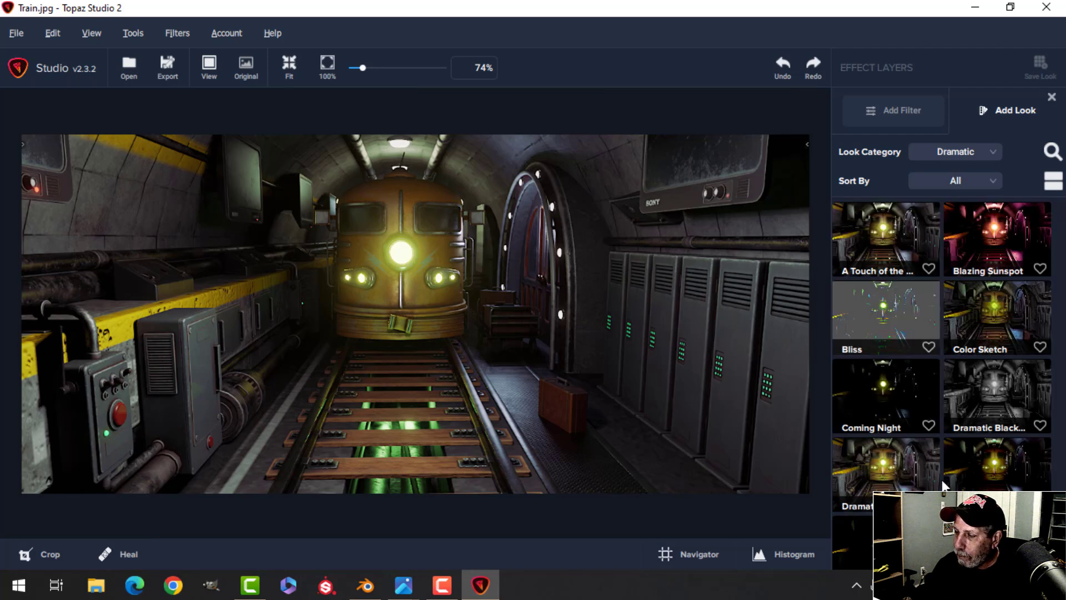
click(911, 485)
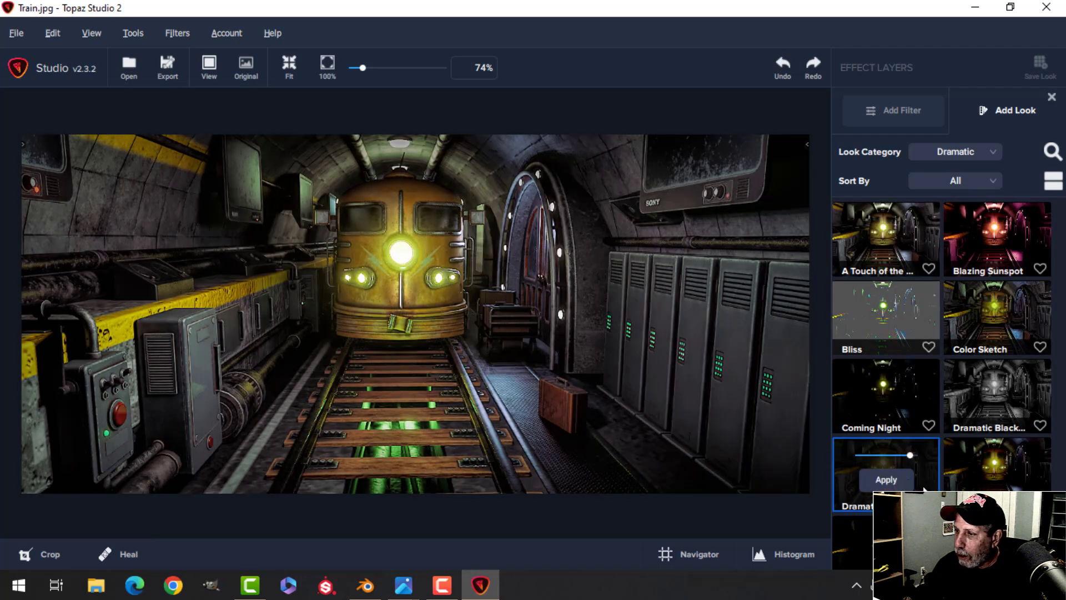
drag(909, 455, 879, 454)
click(882, 481)
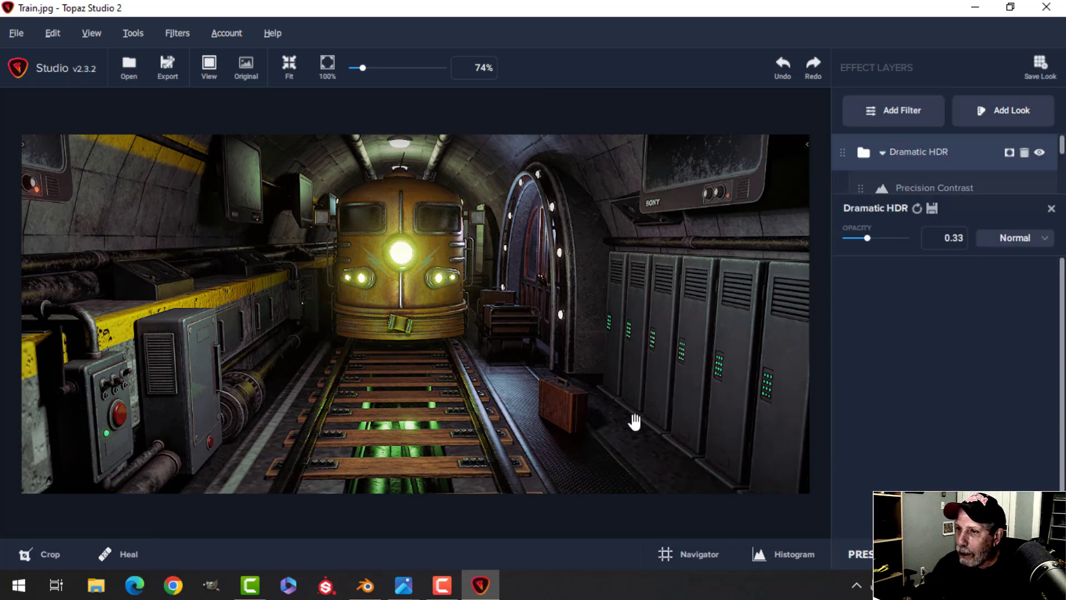
Step: Add the Liquid Color II look from the Bold category at 0.15 opacity
click(1015, 114)
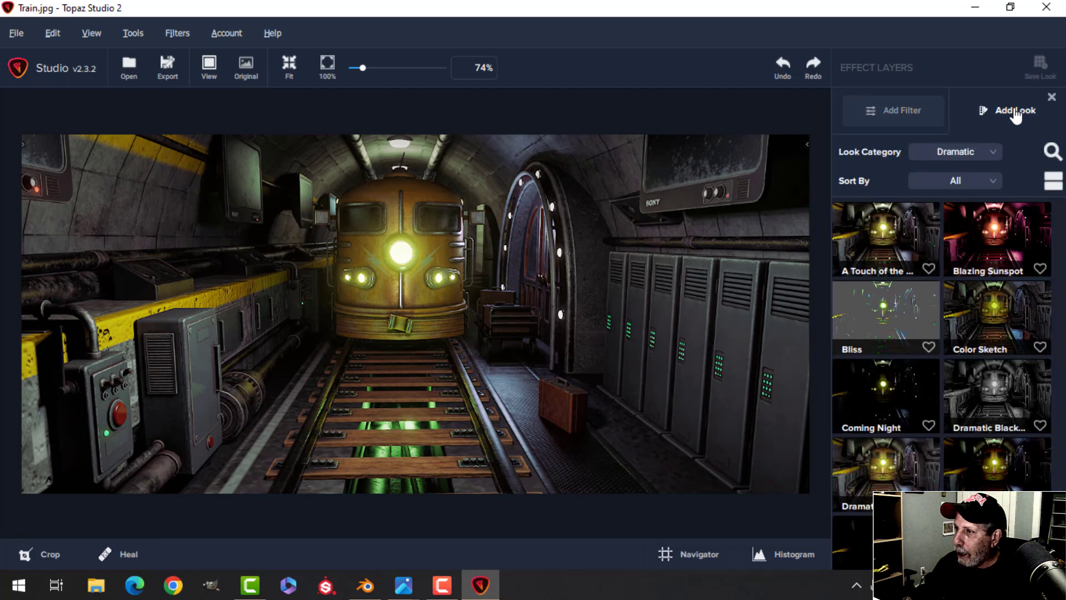
click(954, 151)
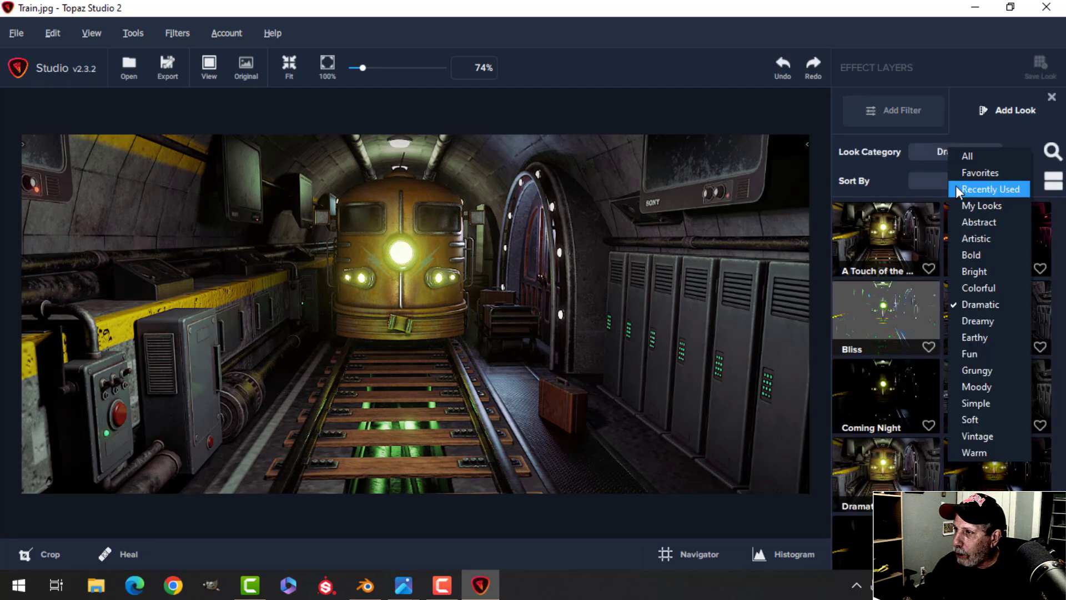
click(971, 255)
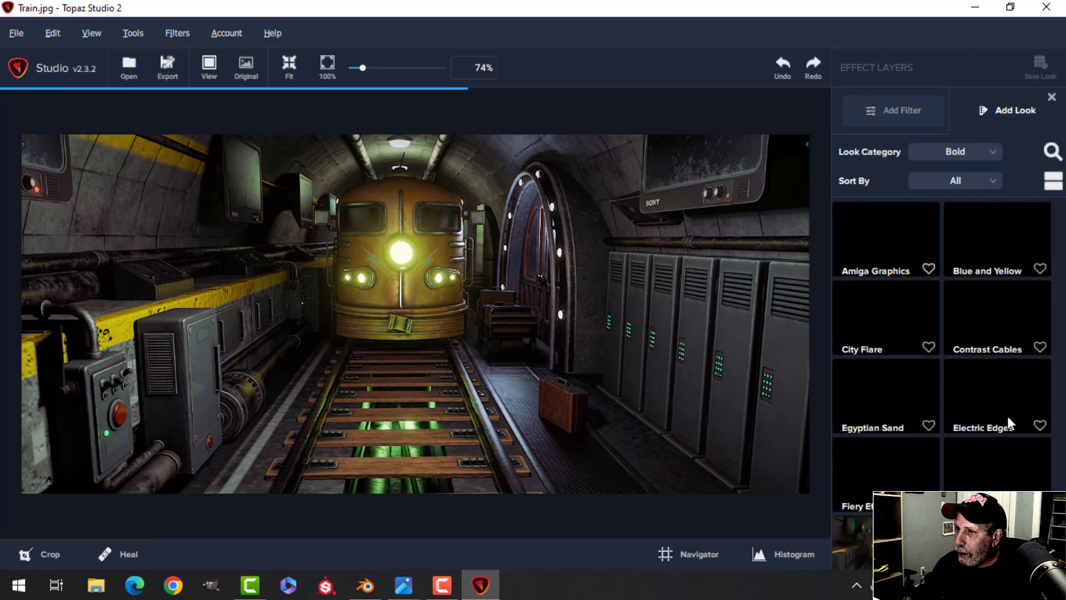
scroll(1003, 419, down, 2)
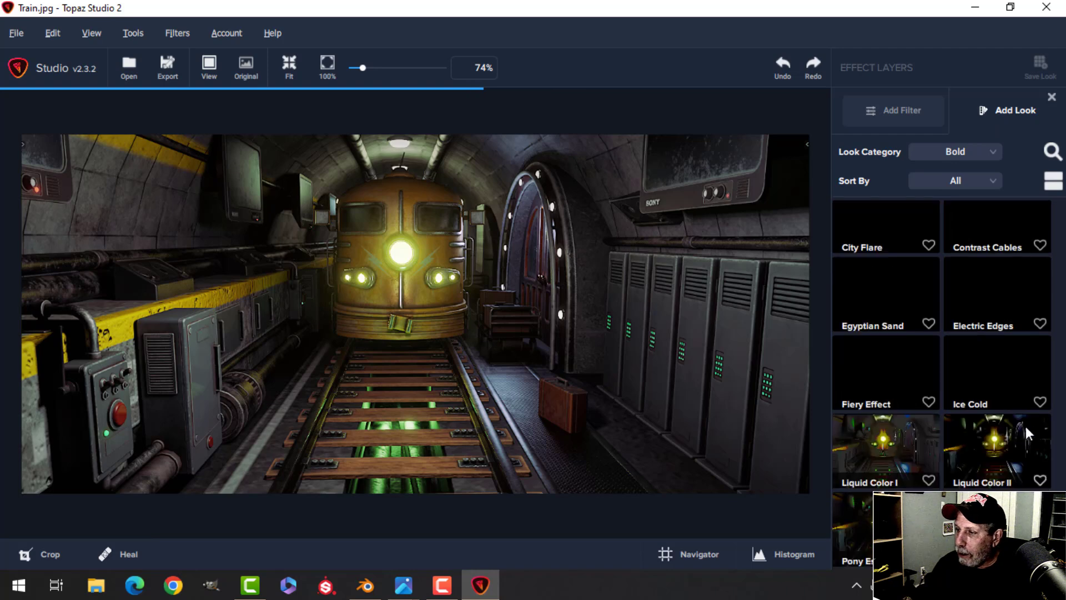
click(994, 448)
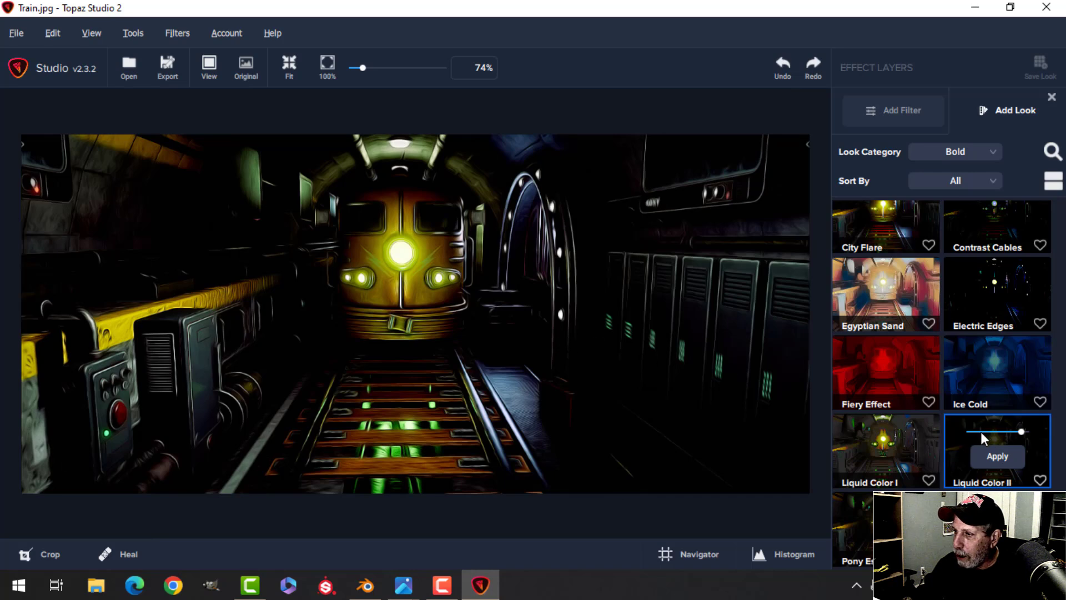
click(981, 432)
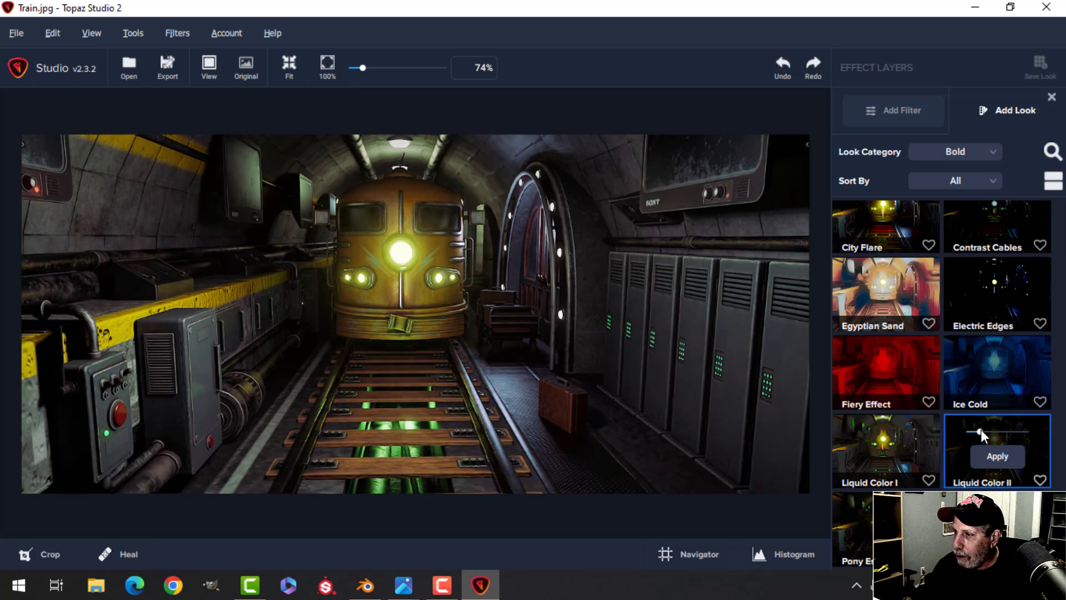
click(1000, 461)
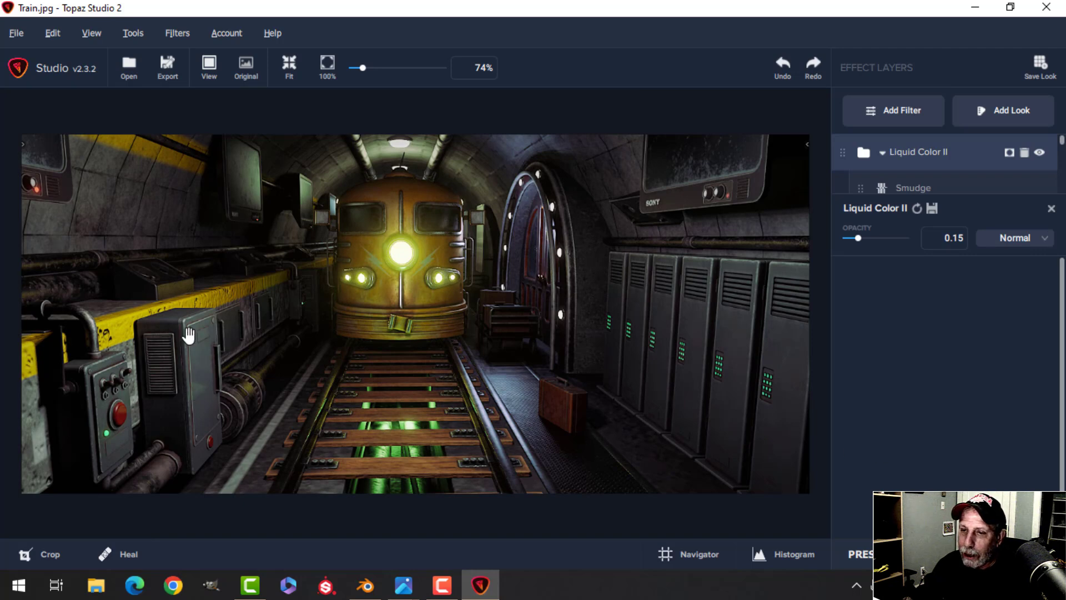
Step: Apply the Dreamy > Blueberry Dreamgirl look to Train.jpg at a faint 0.13 opacity
click(1009, 111)
click(969, 157)
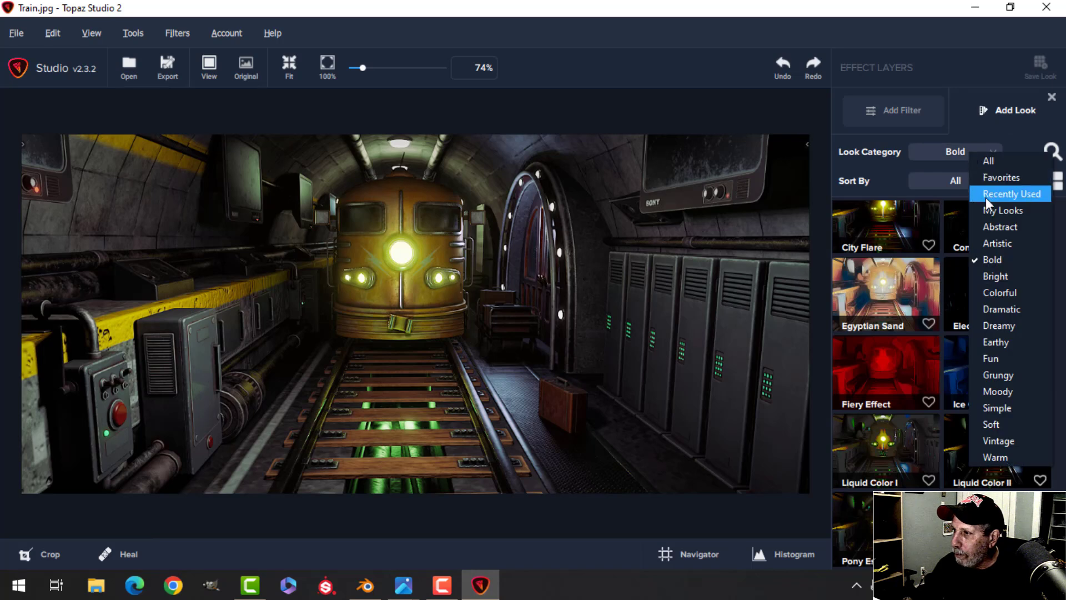
click(1003, 325)
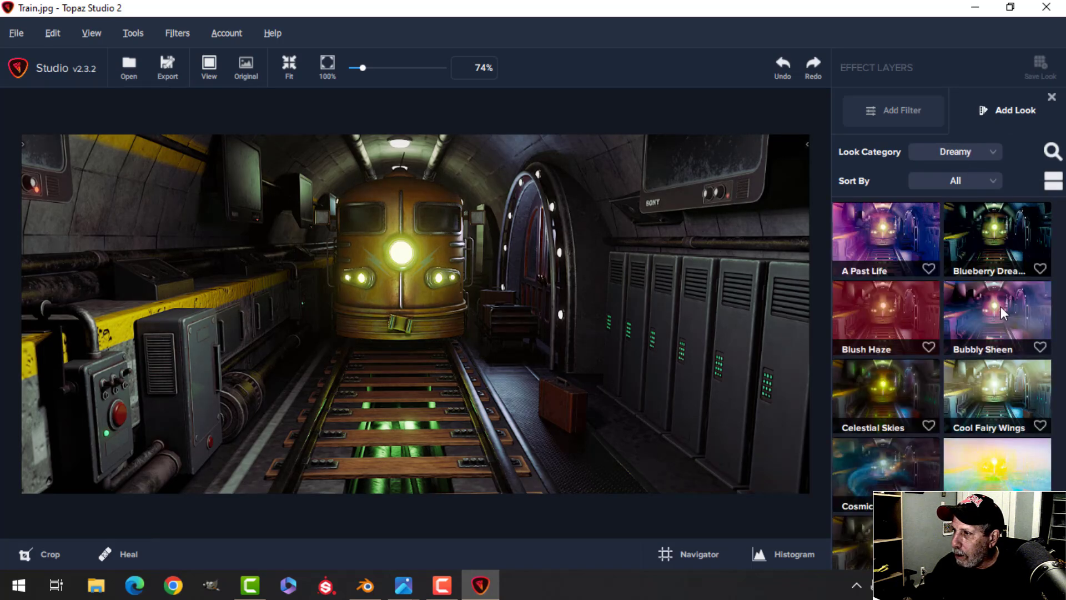
click(994, 241)
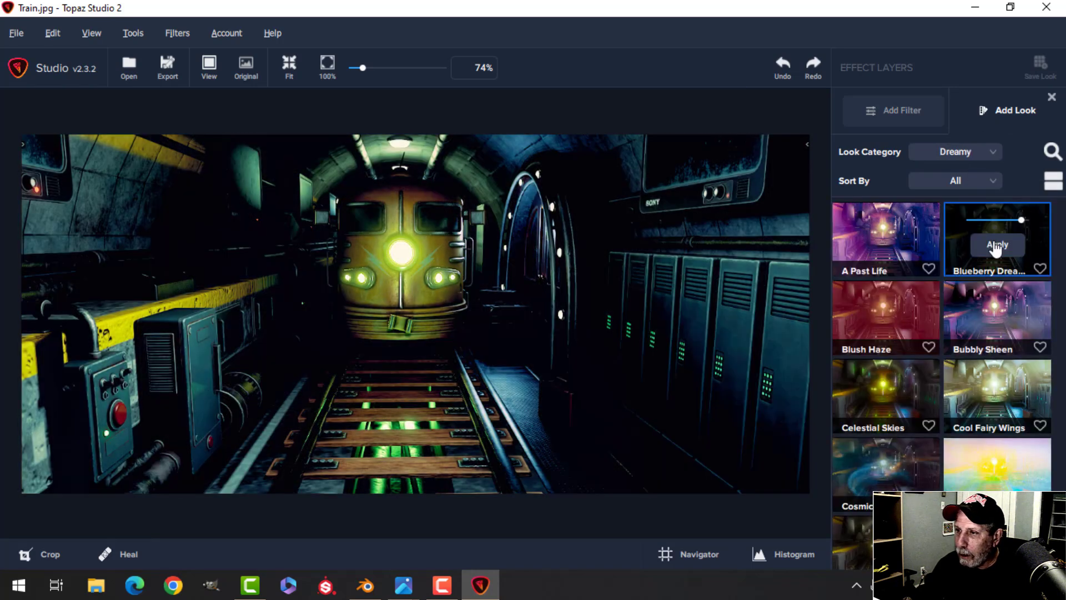
click(978, 219)
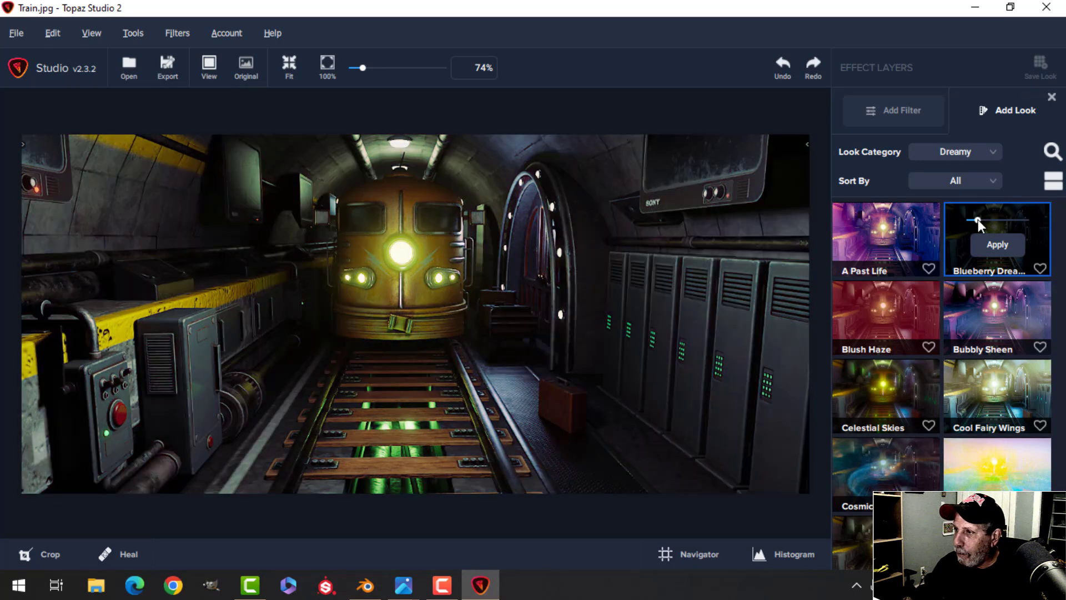
drag(978, 219, 982, 219)
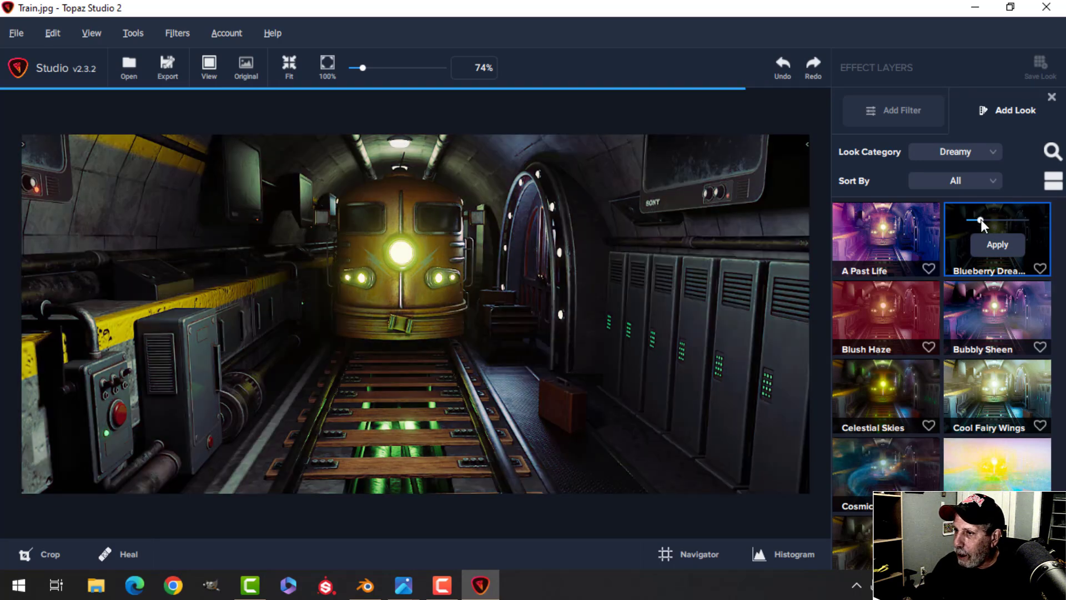
click(994, 250)
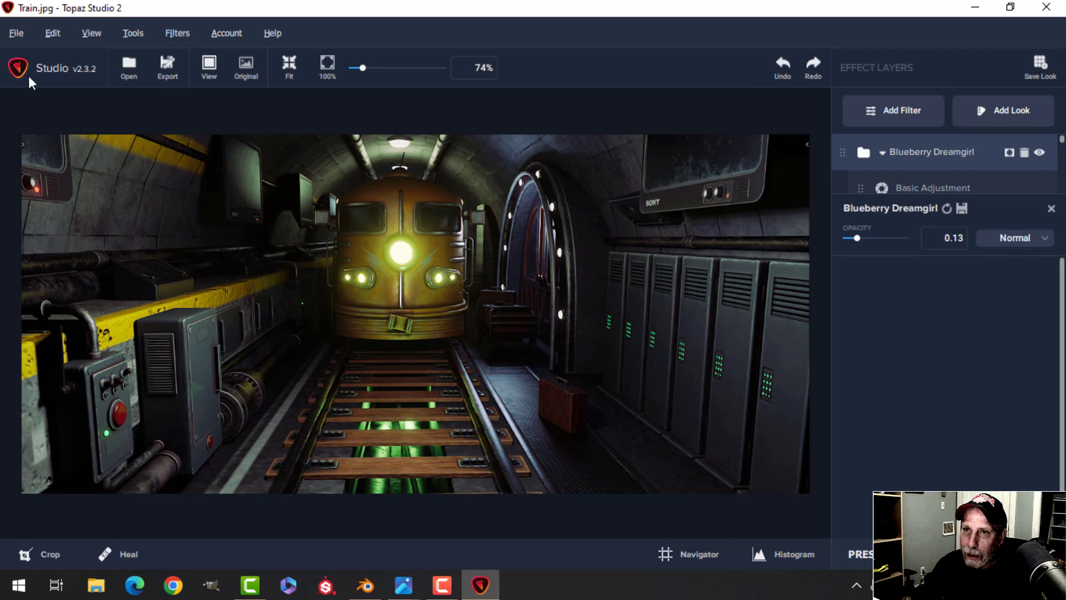
Step: Export the stylized image as Train-studio.jpg
click(16, 34)
click(53, 146)
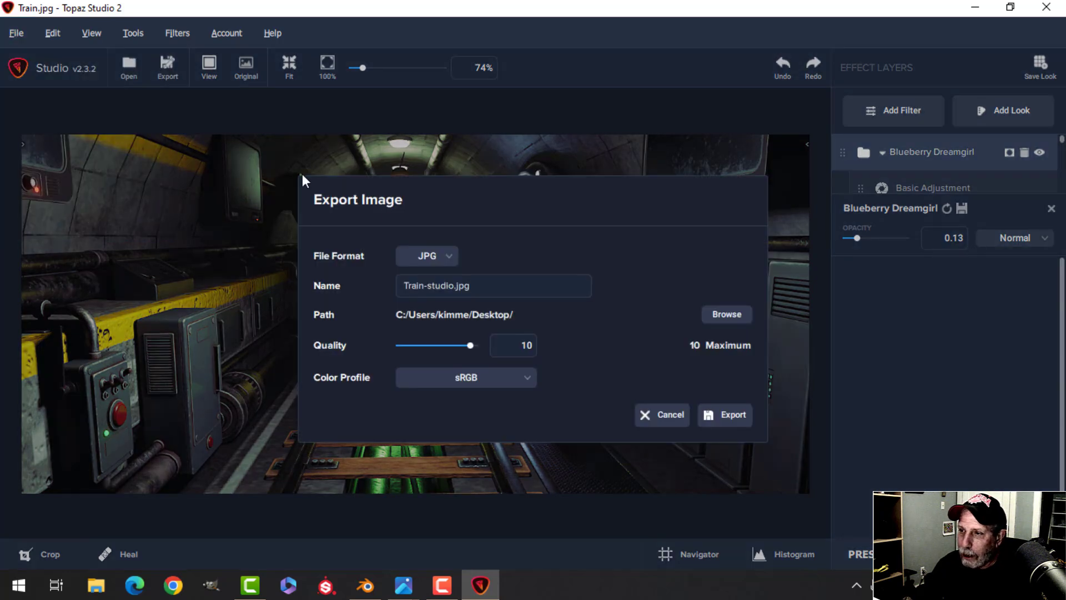
click(721, 416)
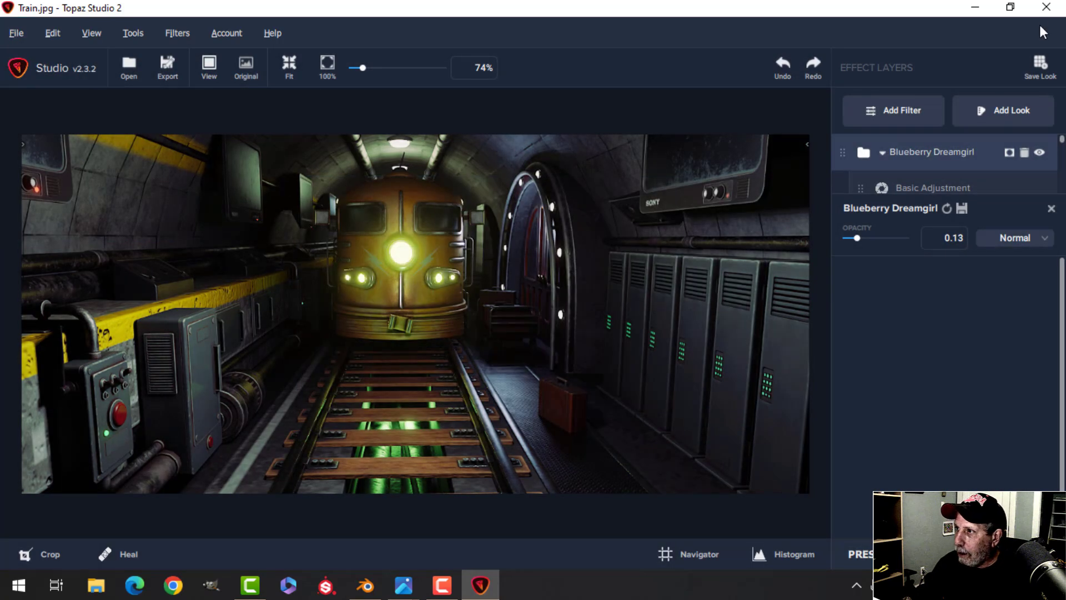
Step: Close Topaz Studio 2 and select Train-studio.jpg in File Explorer's Desktop folder
click(1047, 8)
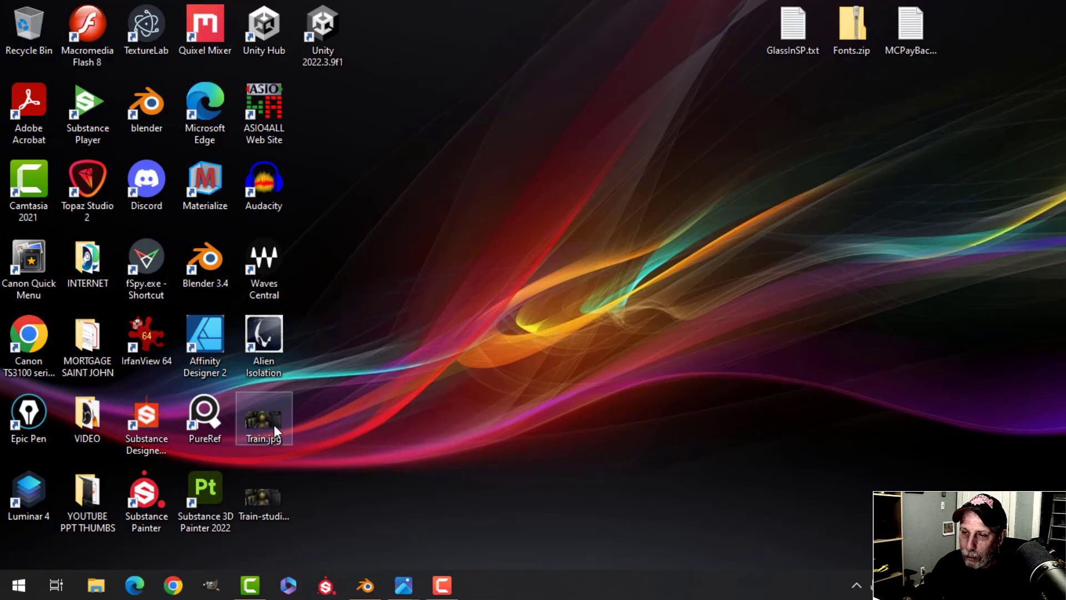
click(261, 512)
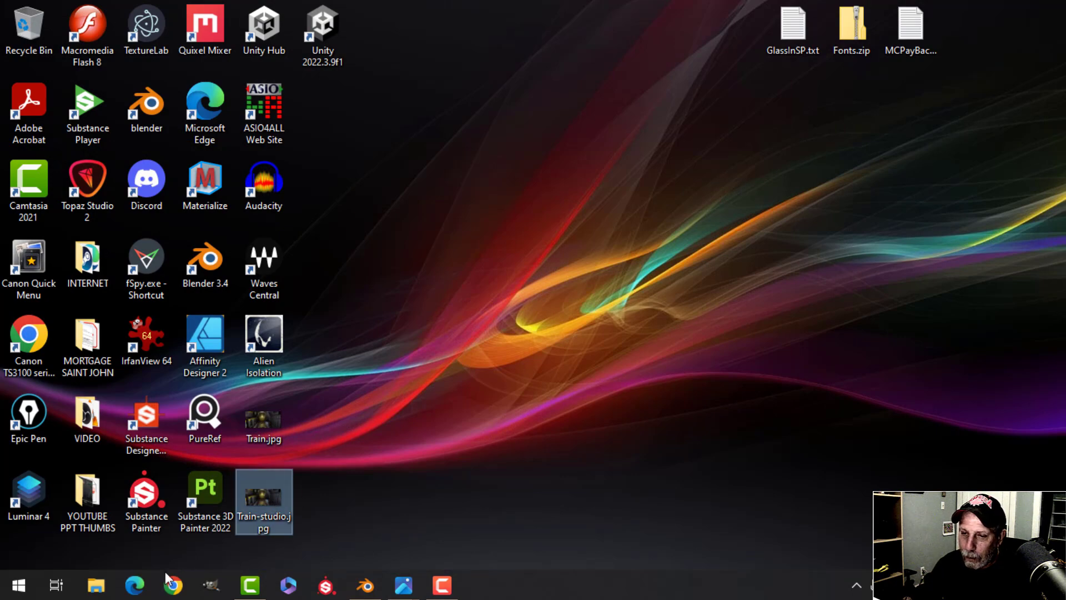
click(96, 585)
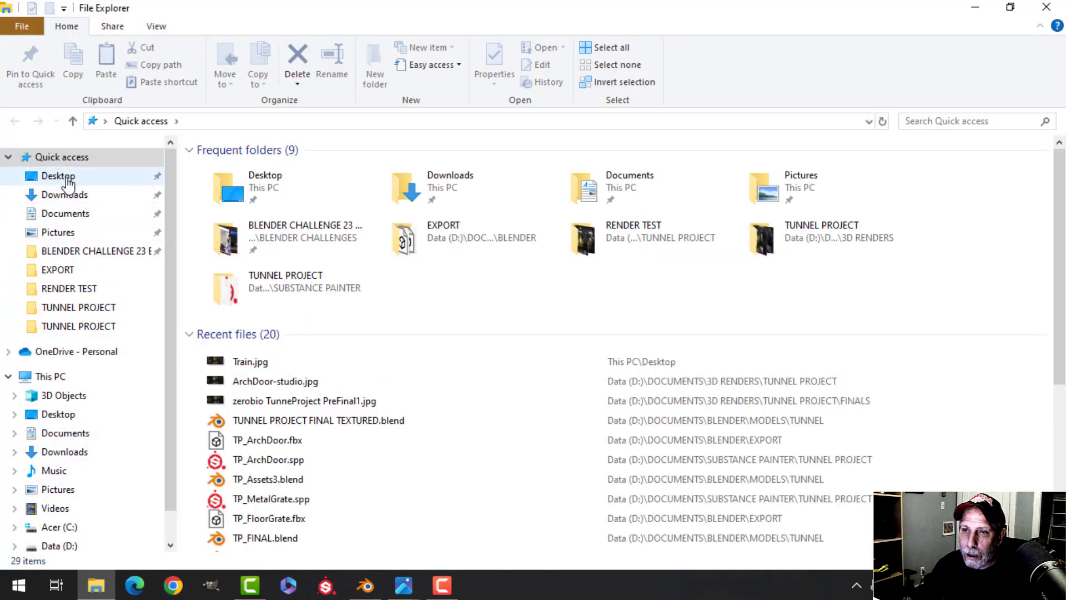
click(61, 177)
click(513, 425)
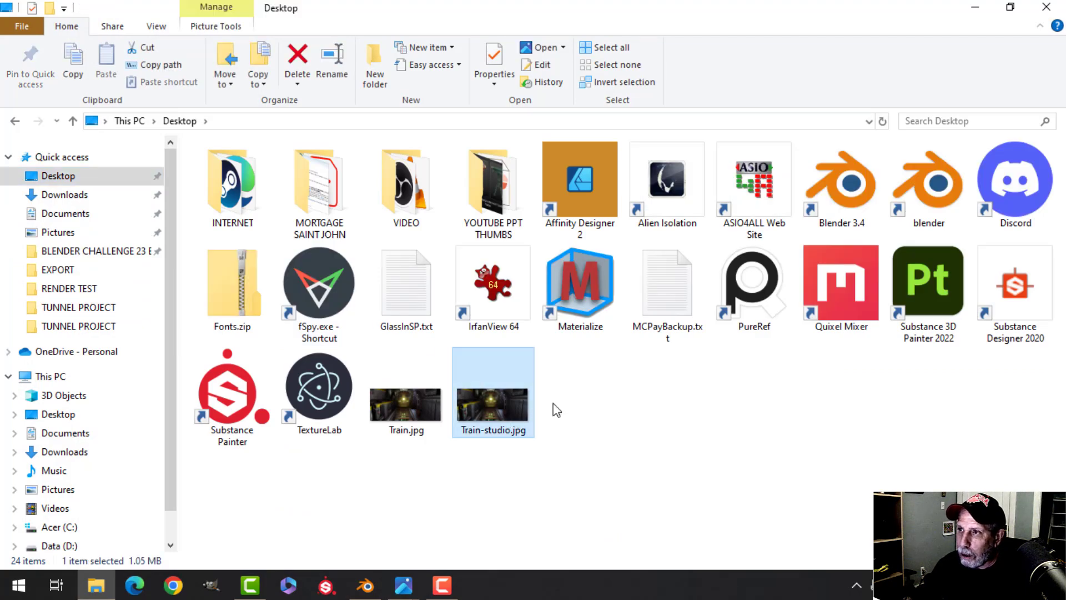
Step: Open Train-studio.jpg in Photos and maximize it for review
click(545, 49)
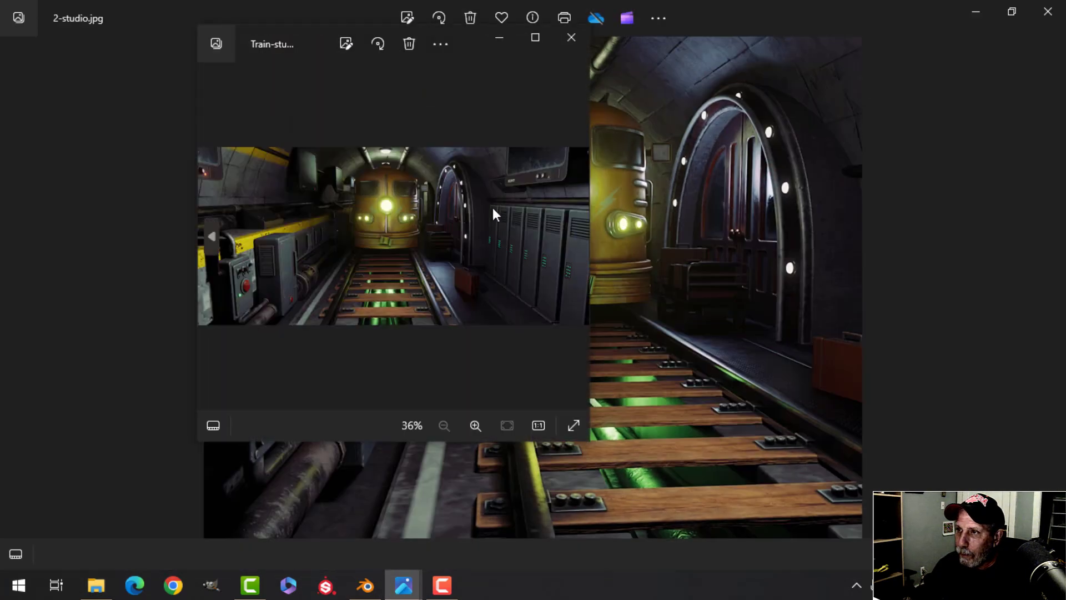
click(537, 39)
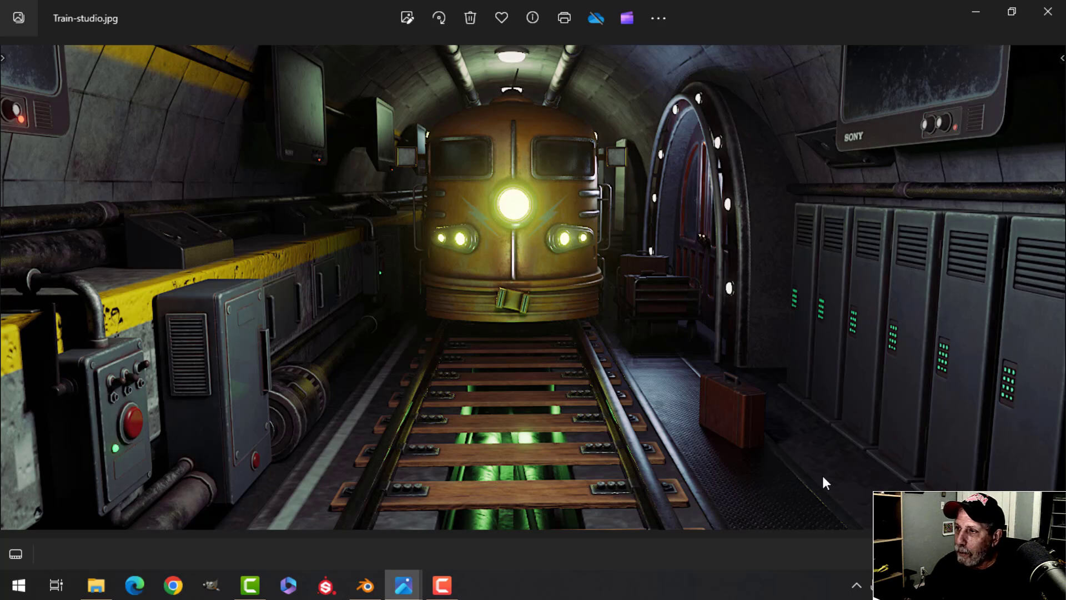
Step: Close Train-studio.jpg, then zoom into 2-studio.jpg and pan up to the tunnel ceiling
click(1050, 14)
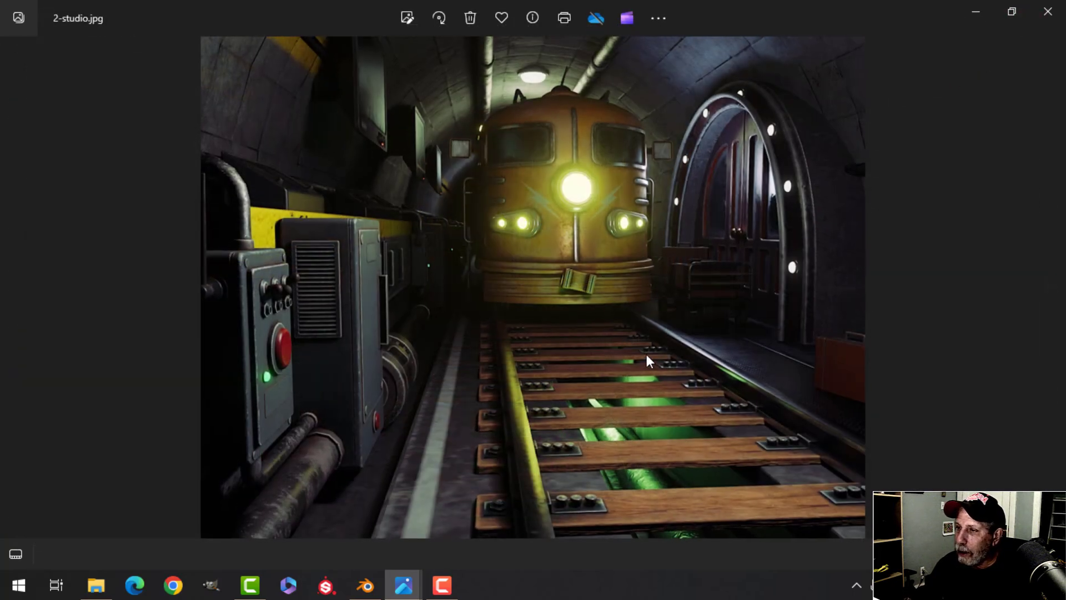
scroll(646, 354, up, 1)
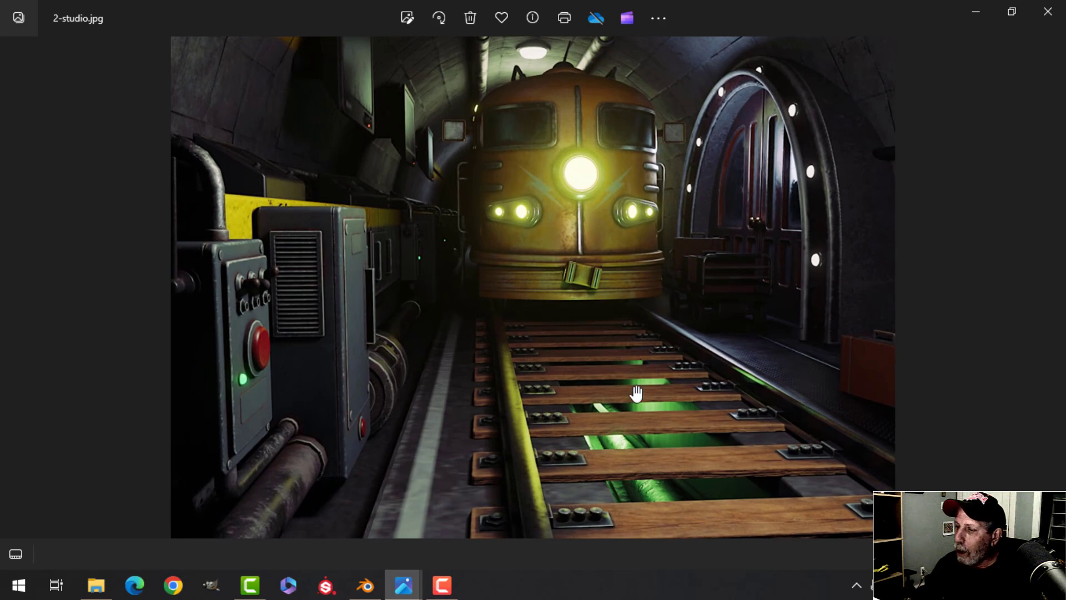
scroll(636, 388, up, 1)
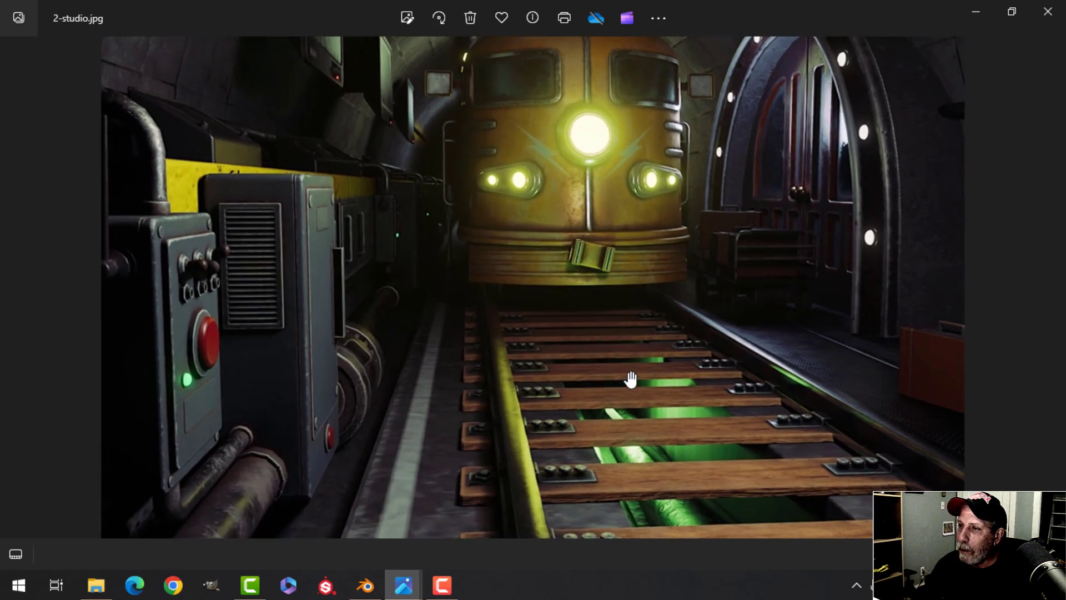
scroll(629, 378, up, 1)
drag(637, 238, 619, 325)
scroll(618, 332, up, 1)
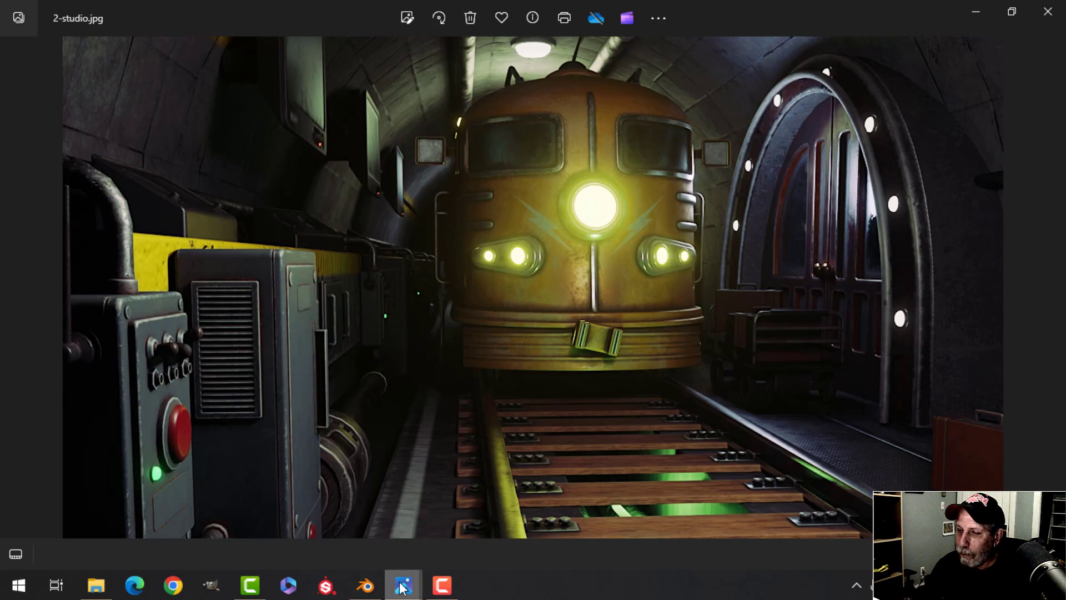
Step: Bring 3-studio.jpg forward full screen, zoom in and pan to the top of the image
mouse_move(401, 590)
click(335, 498)
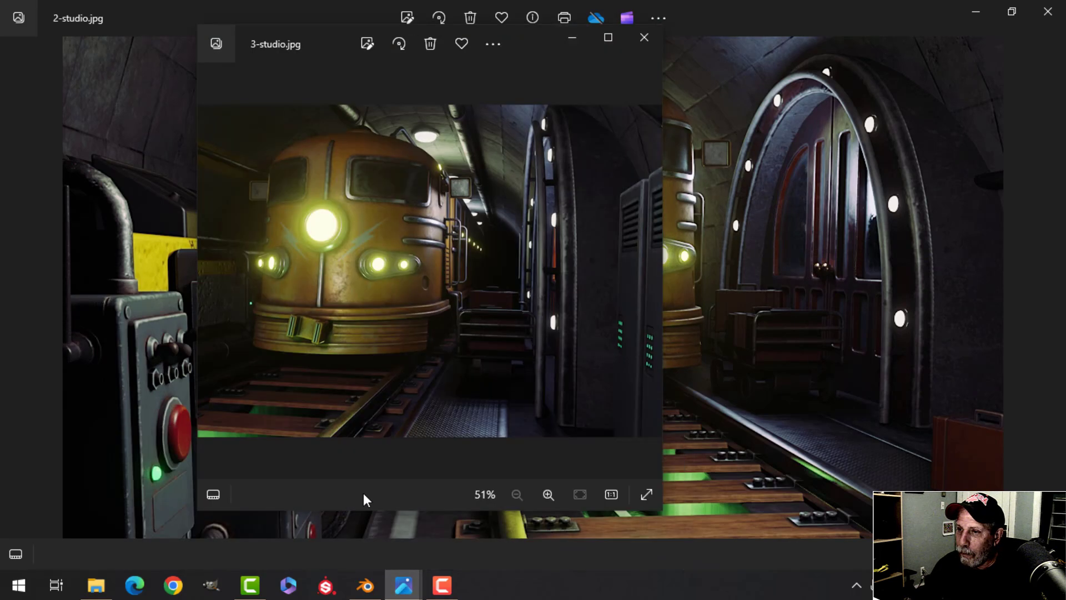
click(608, 37)
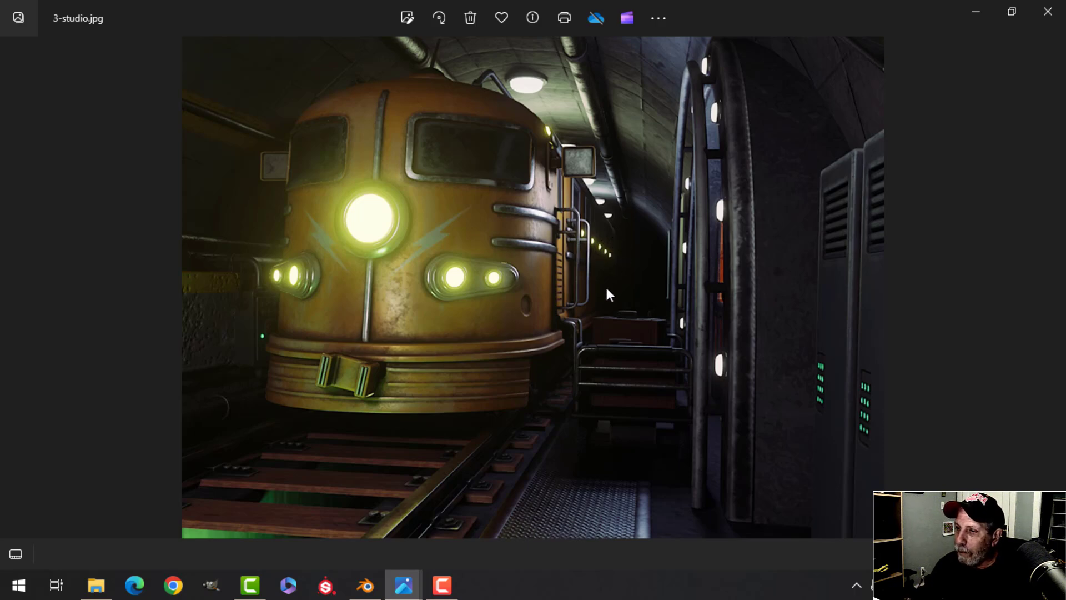
scroll(606, 289, up, 1)
scroll(608, 296, up, 1)
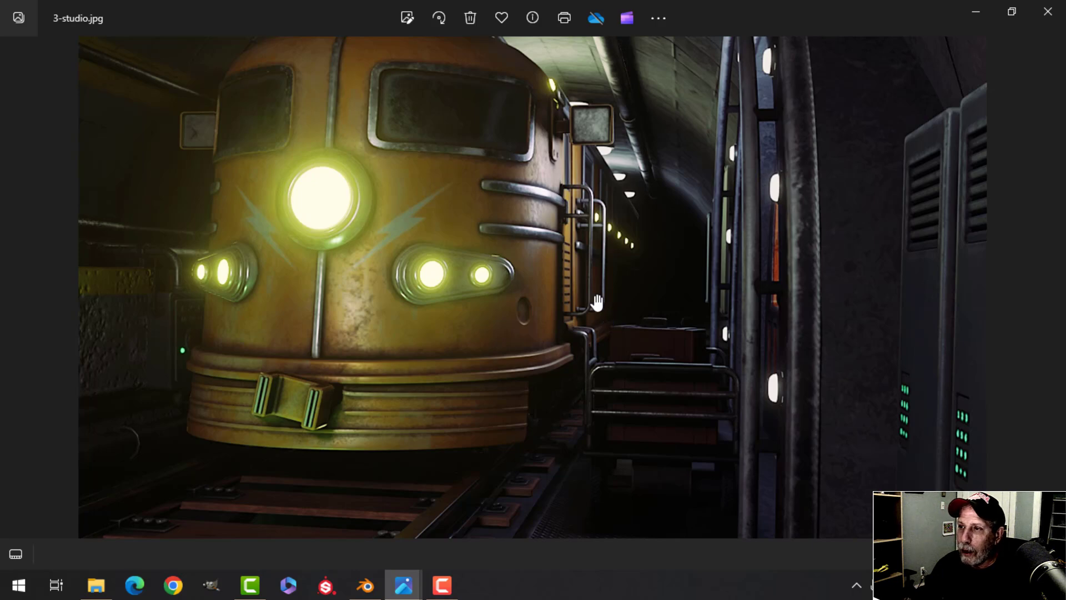
drag(572, 251, 572, 325)
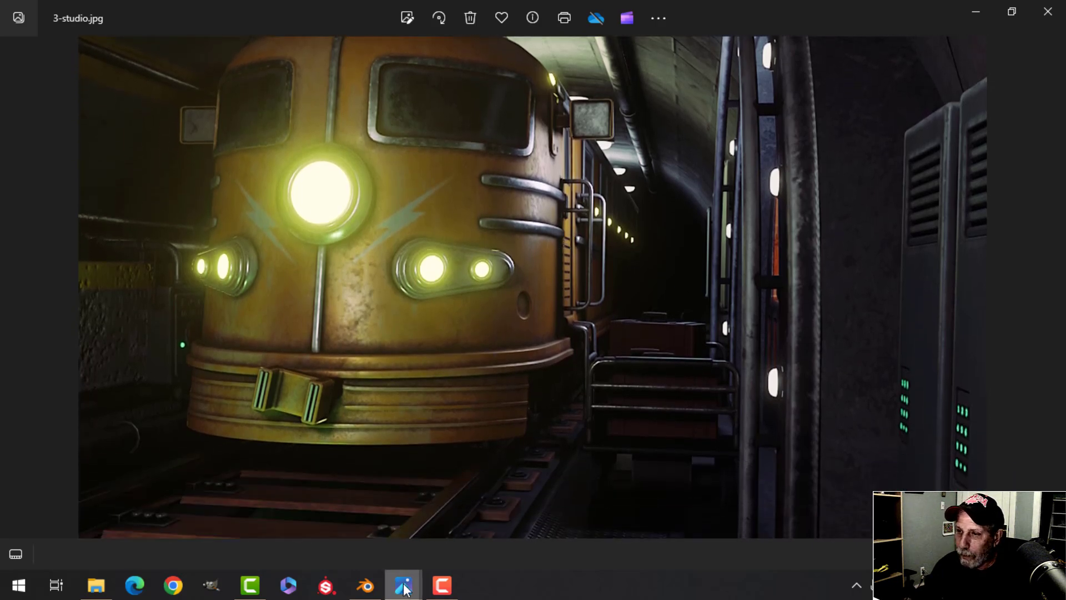
Step: Show 4-studio.jpg full screen, zoom in and pan between the train's wheels and roof
mouse_move(403, 584)
click(459, 502)
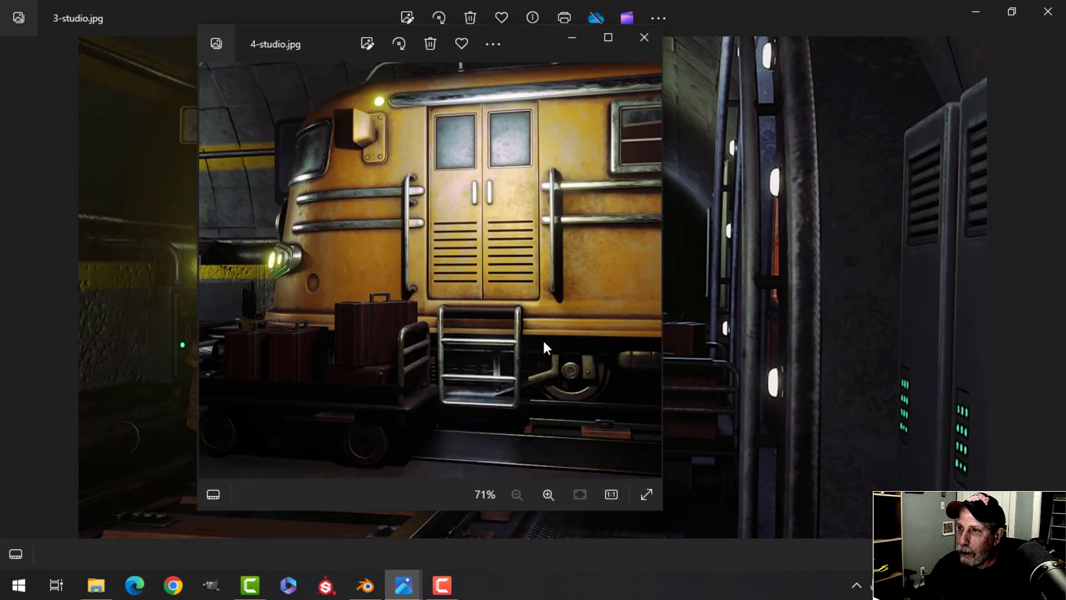
click(609, 38)
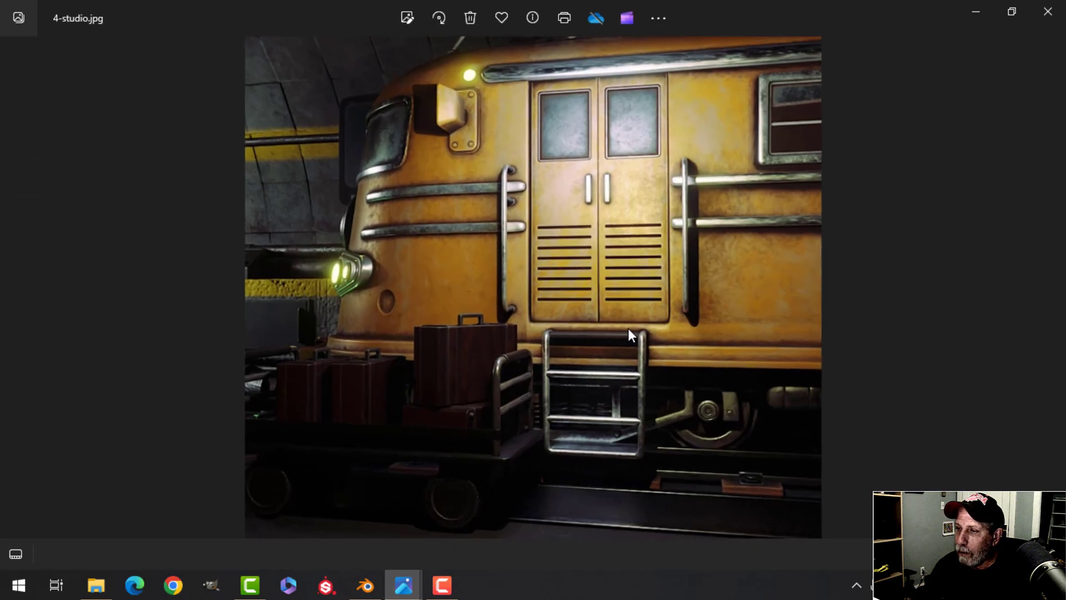
scroll(628, 332, up, 1)
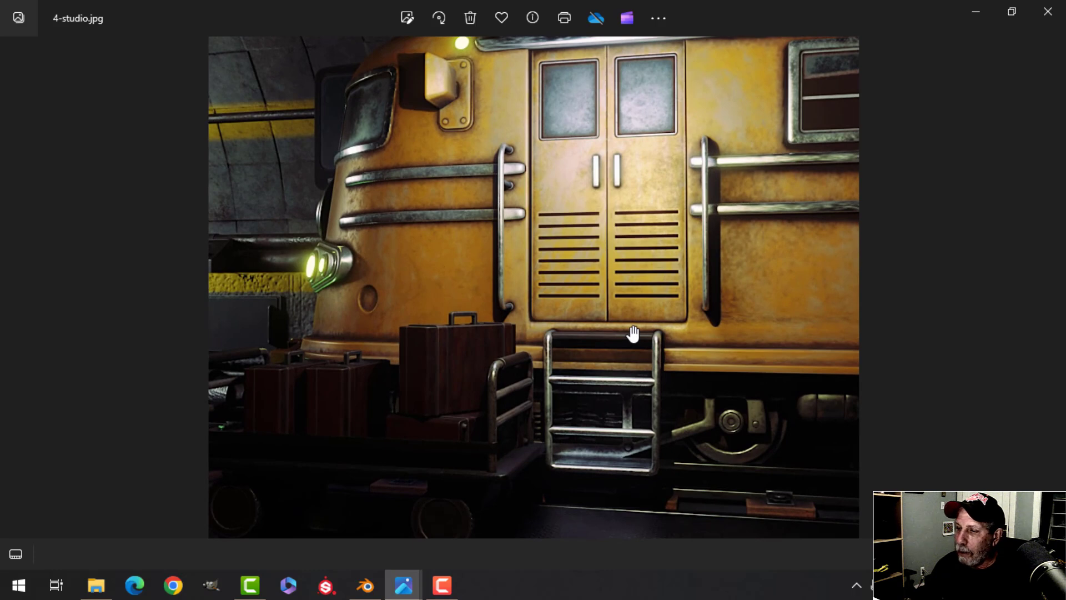
drag(685, 365, 622, 318)
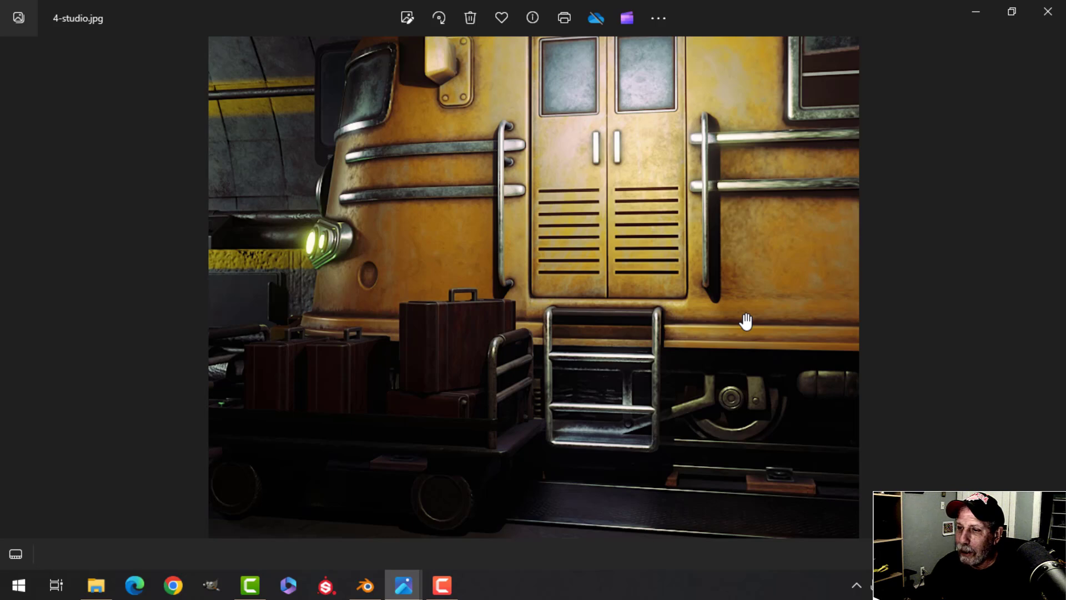
drag(737, 219, 741, 294)
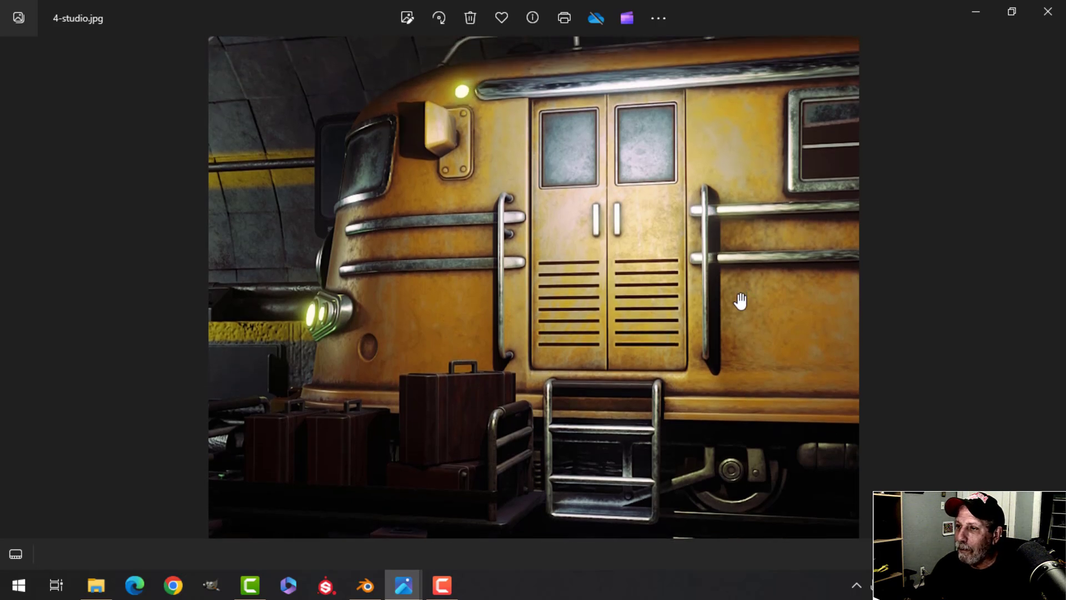
Step: Switch to the 5-studio.jpg render and view it full screen
mouse_move(406, 585)
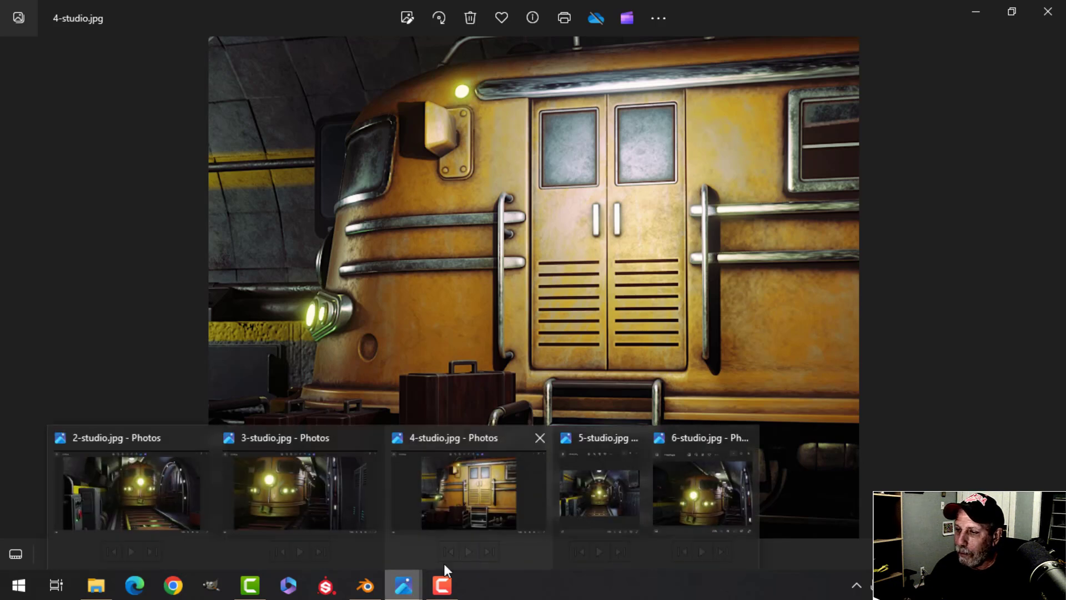
click(597, 489)
click(611, 42)
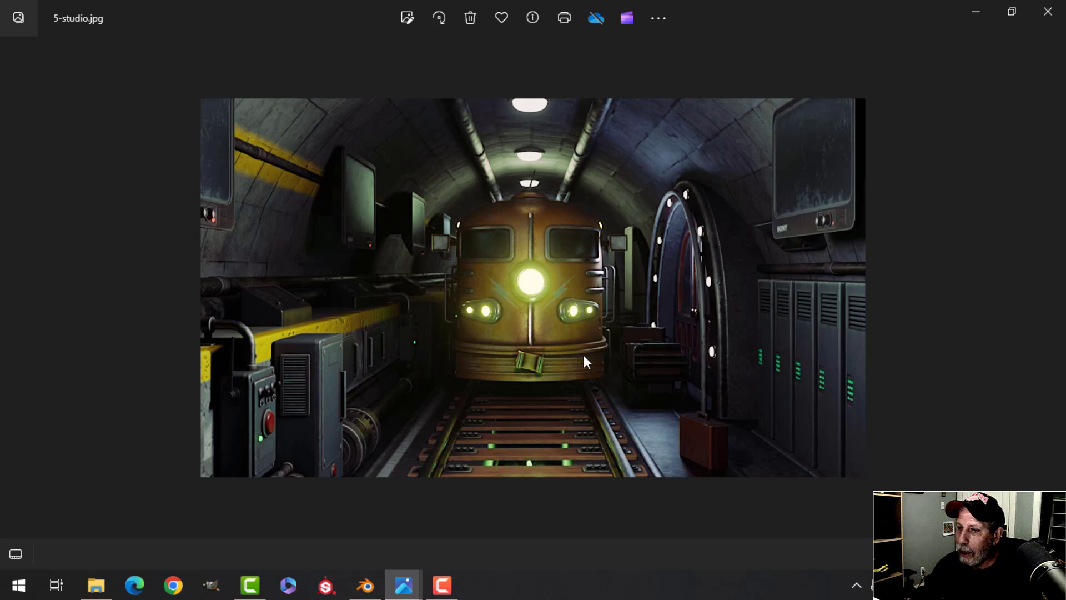
Step: Bring 6-studio.jpg forward full screen and zoom into the train front
mouse_move(403, 585)
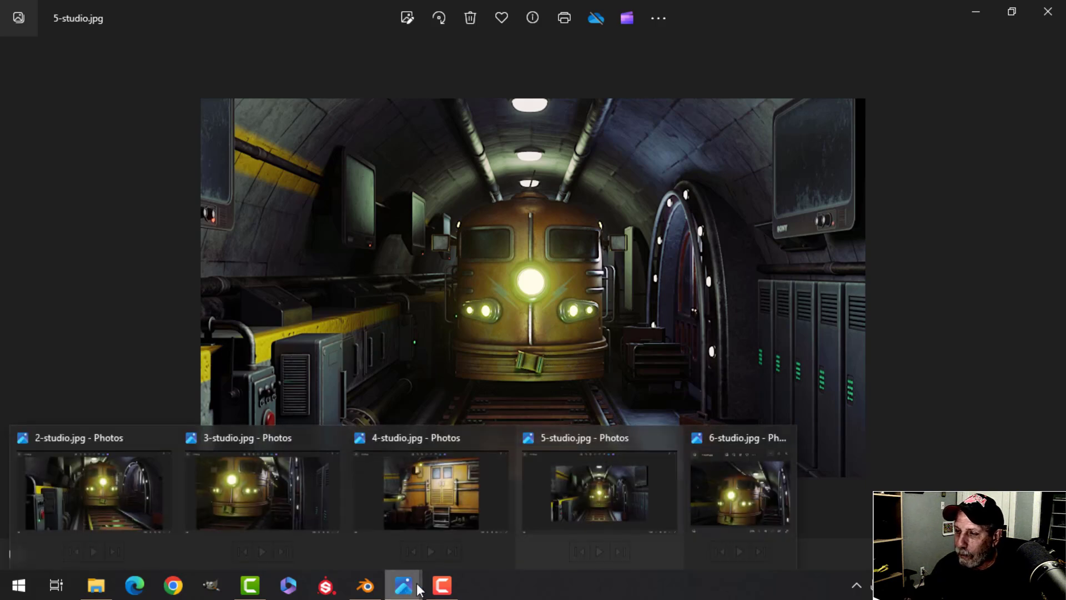
click(722, 500)
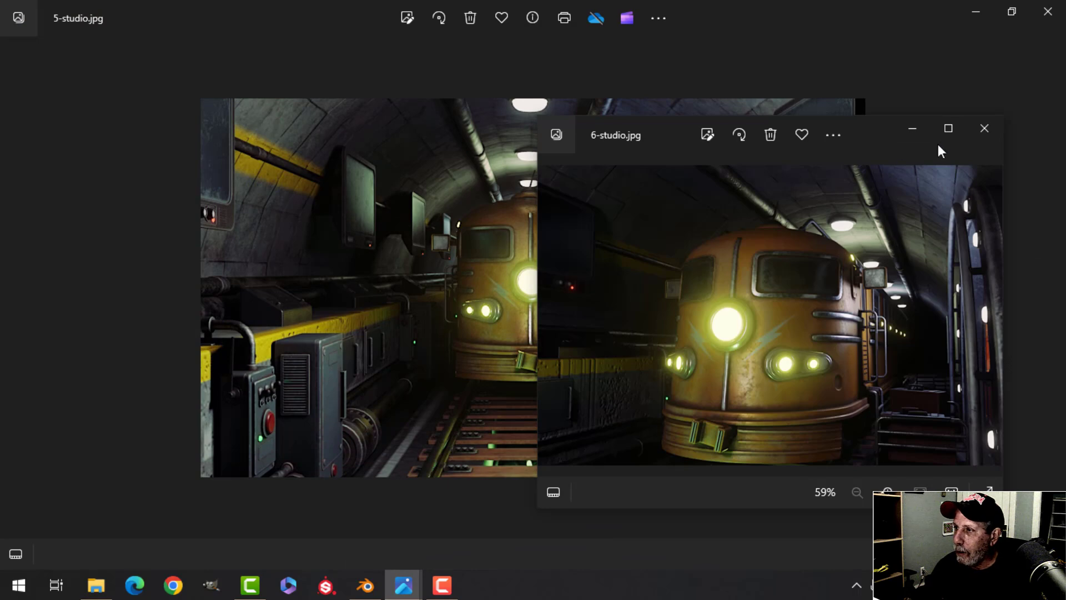
click(950, 129)
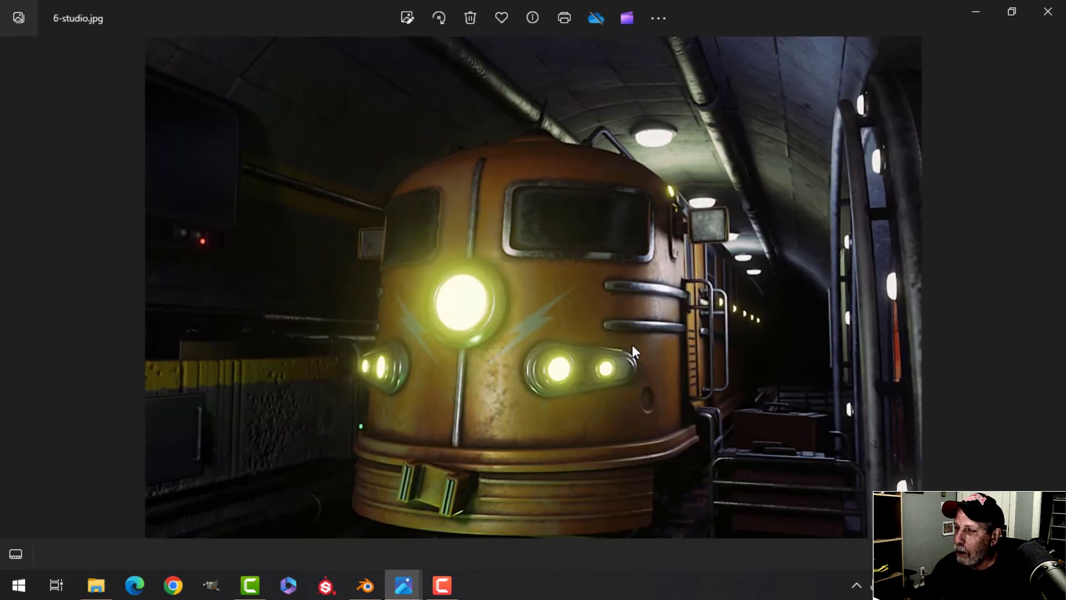
scroll(633, 344, up, 2)
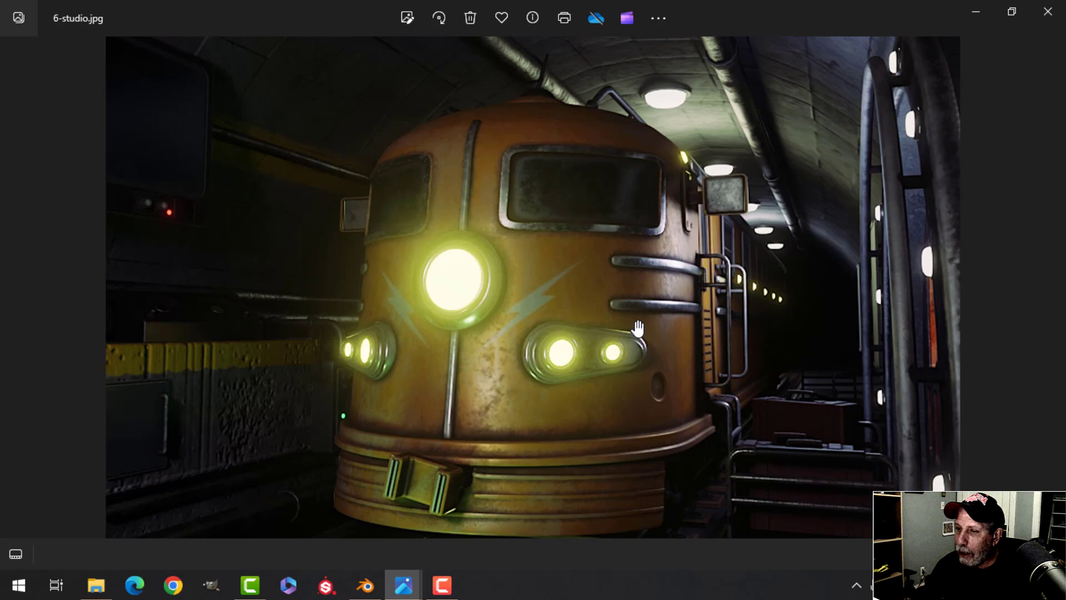
Step: Switch back through the 2-studio and 3-studio renders, ending on 5-studio.jpg
mouse_move(405, 585)
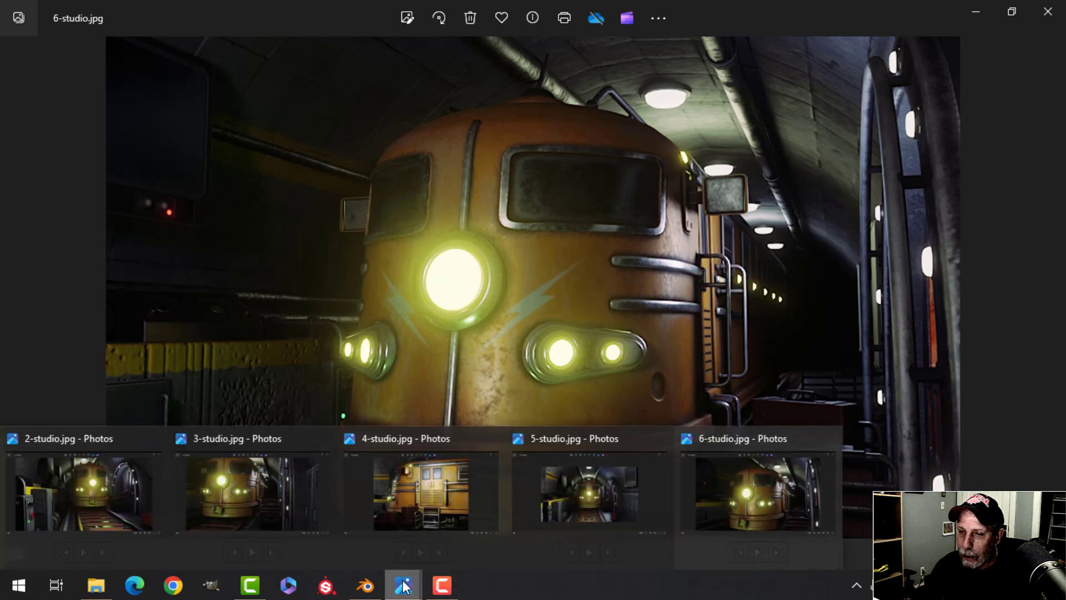
click(123, 509)
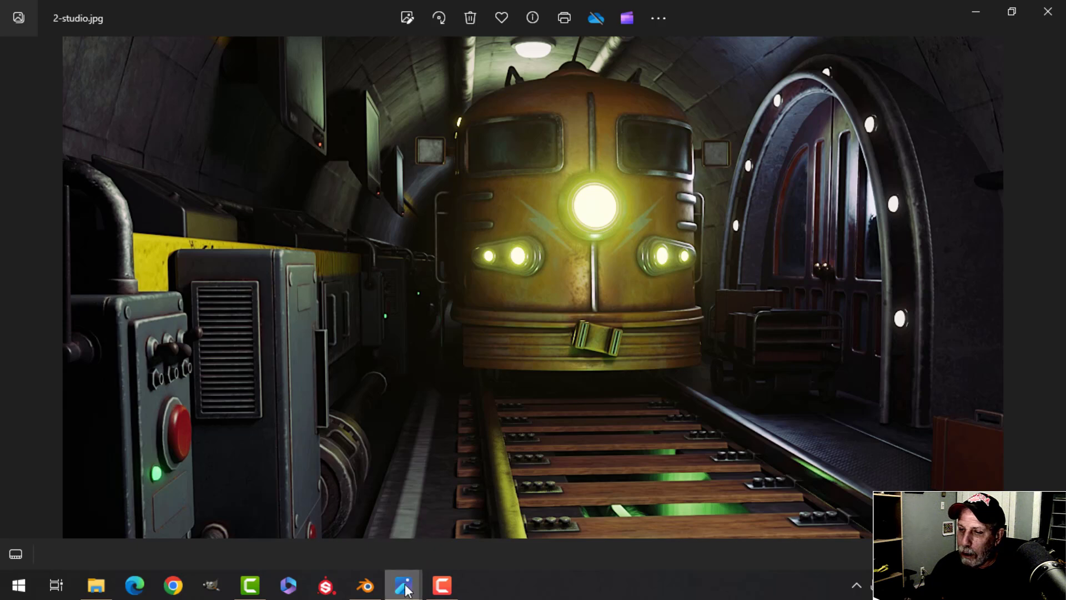
mouse_move(400, 571)
click(231, 497)
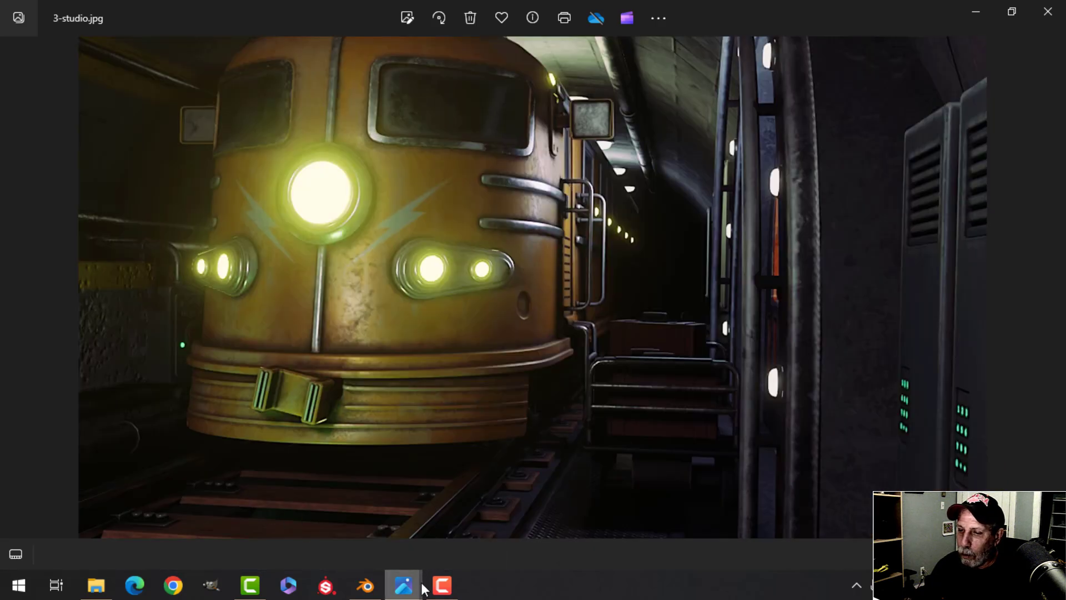
mouse_move(414, 588)
click(601, 492)
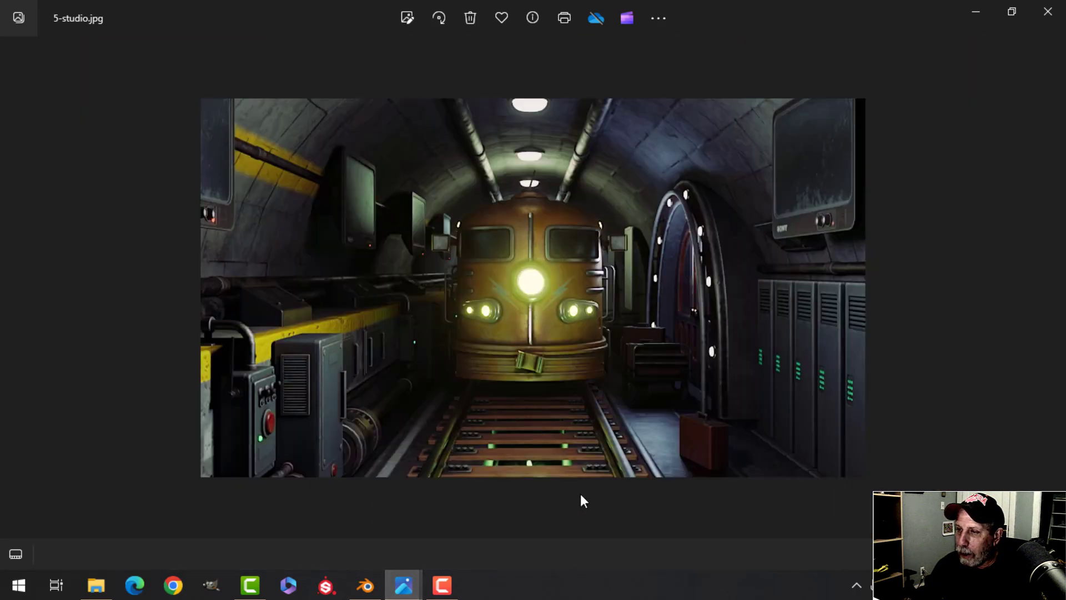